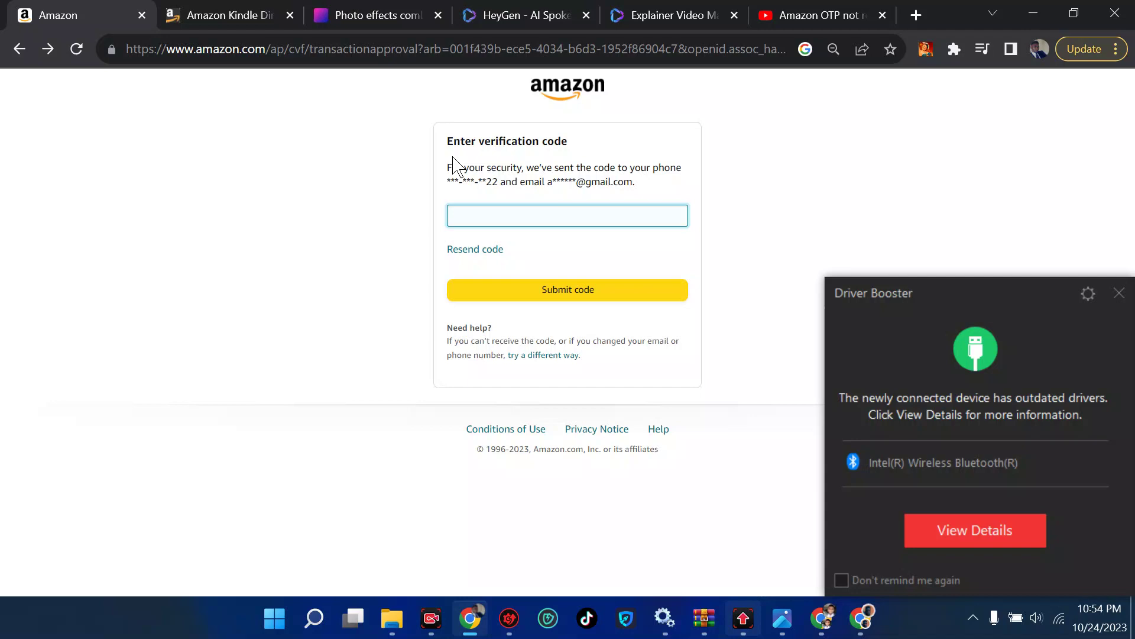
# - Abandon the verification-code prompt for another verification route and dismiss the Driver Booster popup
pyautogui.click(556, 354)
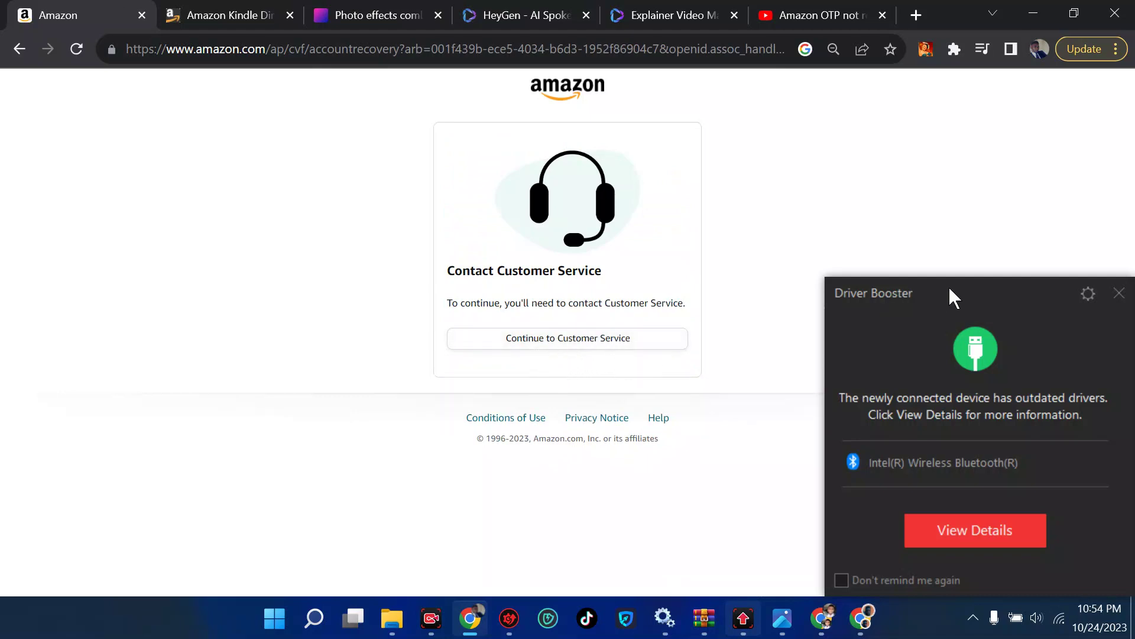
pyautogui.click(1127, 293)
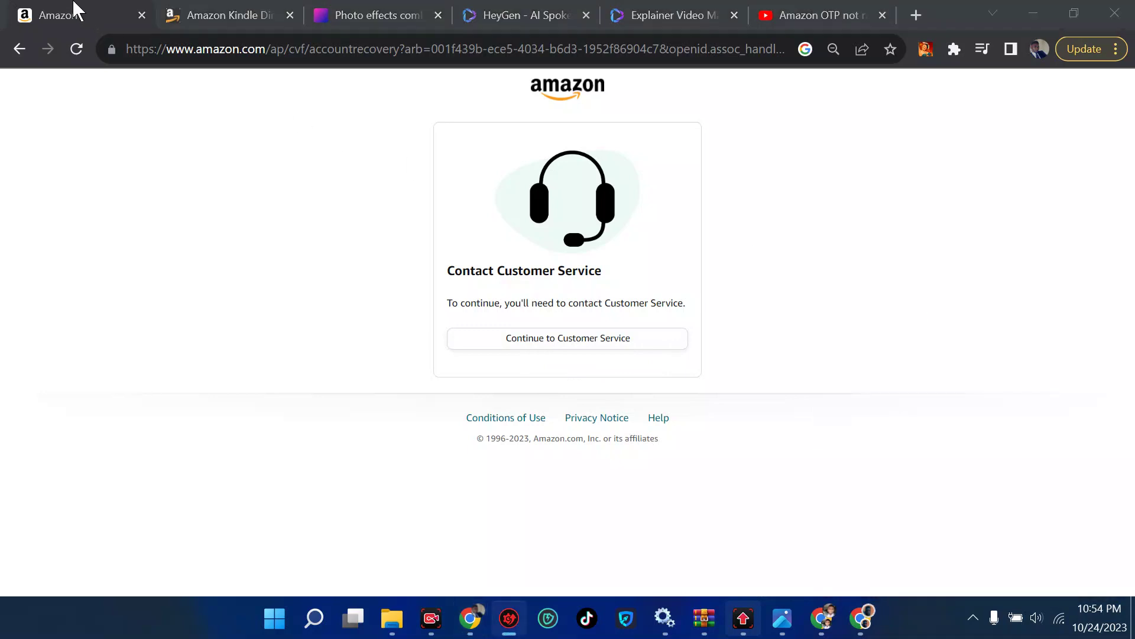
pyautogui.click(76, 7)
pyautogui.click(185, 50)
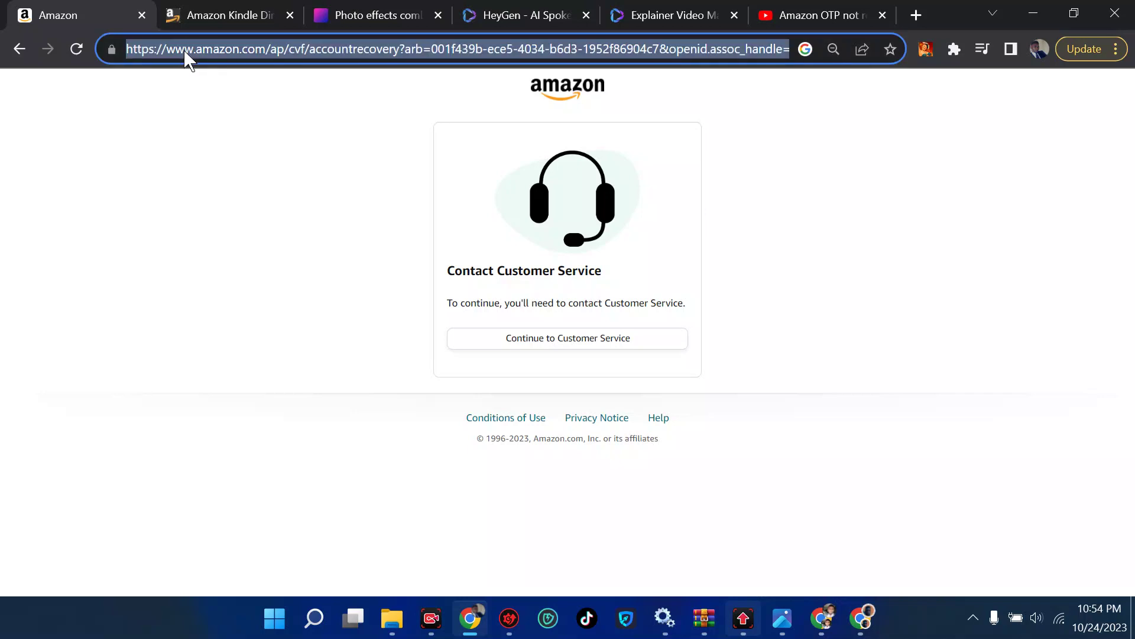
# - Load the kdp site and open Your Account from the KDP bookshelf
pyautogui.write('kdp.amazon.com')
pyautogui.press('Return')
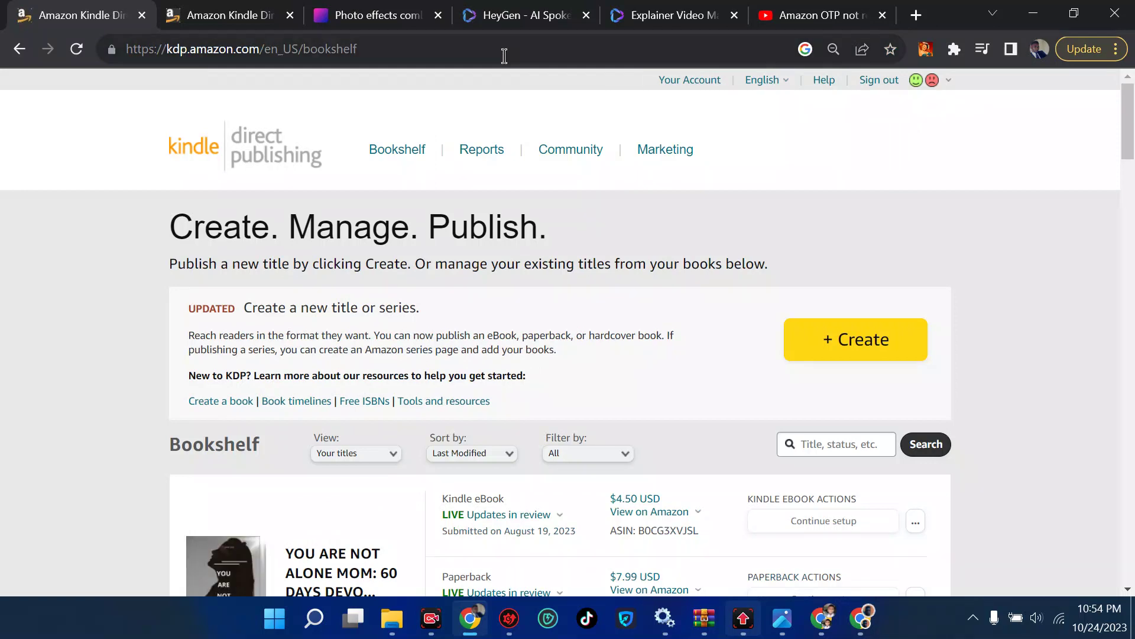
pyautogui.click(712, 85)
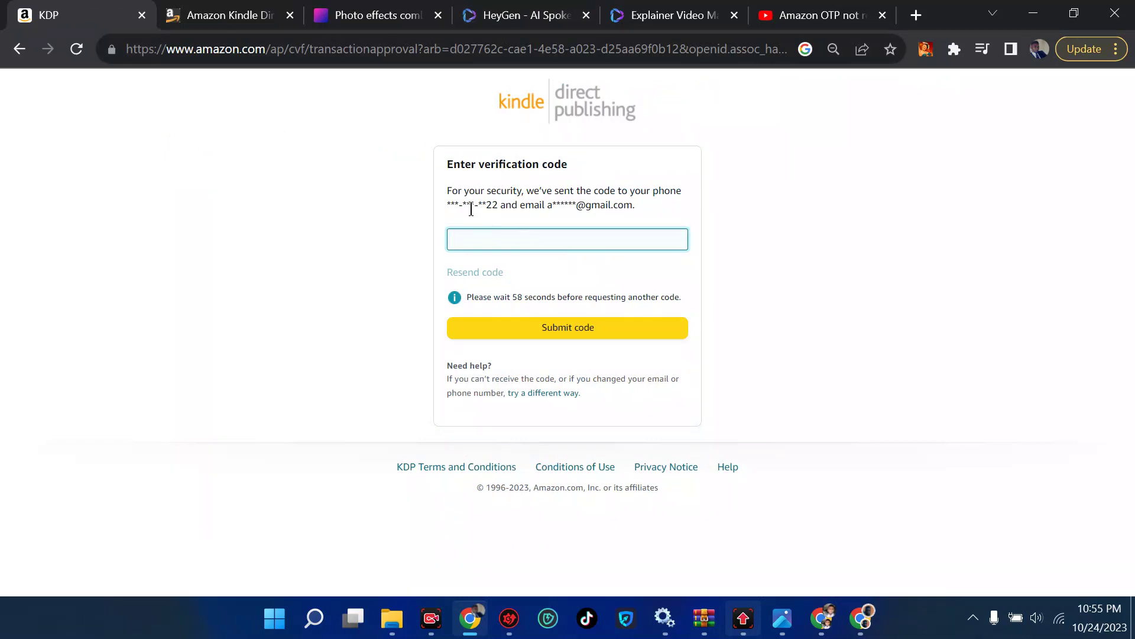
# - Highlight the masked phone number and email address the verification code was sent to
pyautogui.moveTo(471, 204); pyautogui.dragTo(498, 205)
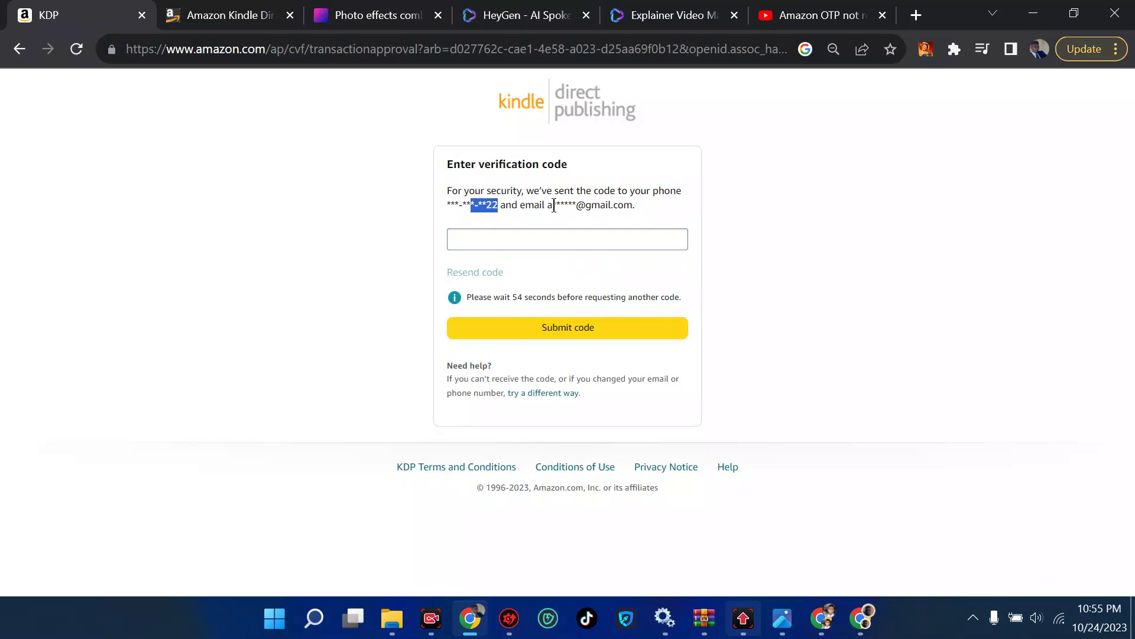
pyautogui.moveTo(554, 206); pyautogui.dragTo(606, 211)
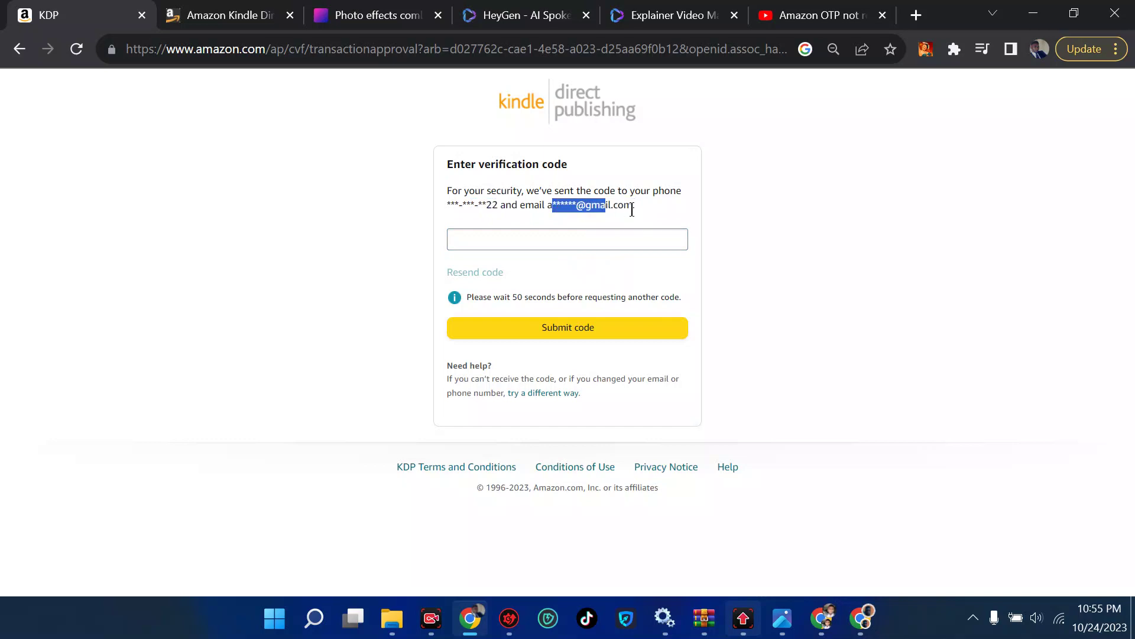
pyautogui.click(632, 210)
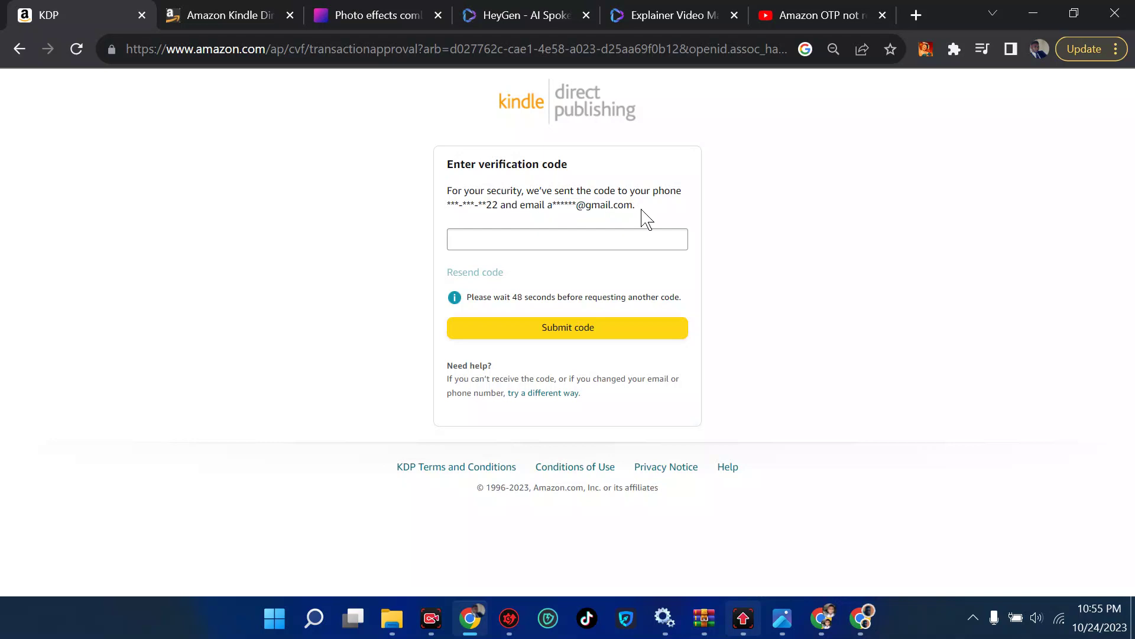
pyautogui.moveTo(464, 204); pyautogui.dragTo(497, 206)
# - Refresh the Gmail inbox, open Amazon's 'Account data access attempt' email and copy its verification code
pyautogui.moveTo(839, 621)
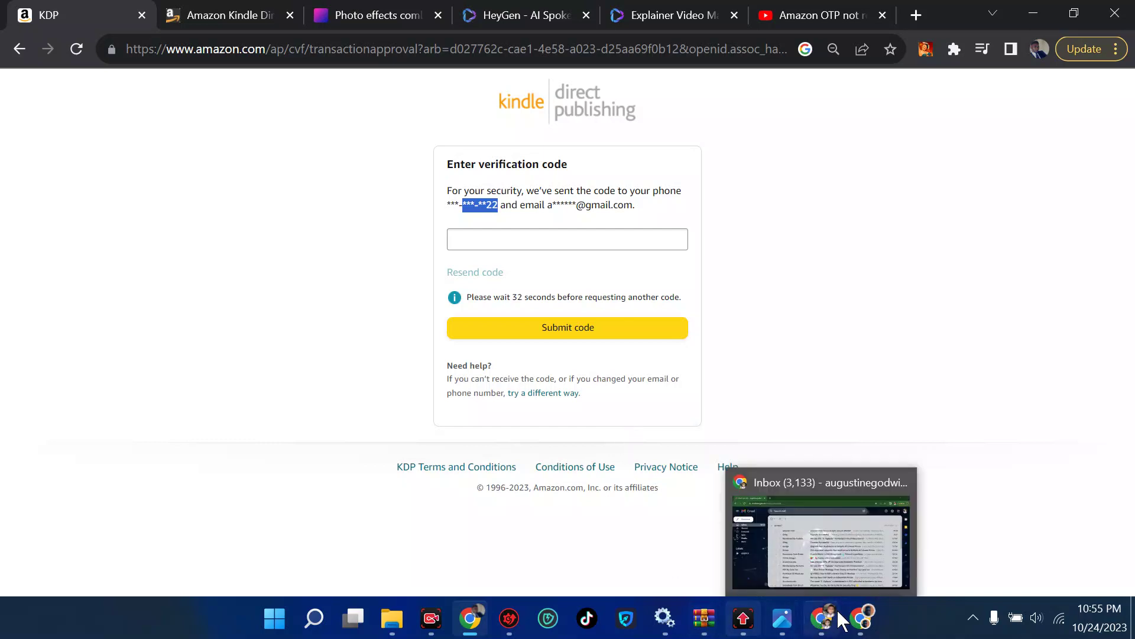
pyautogui.click(819, 589)
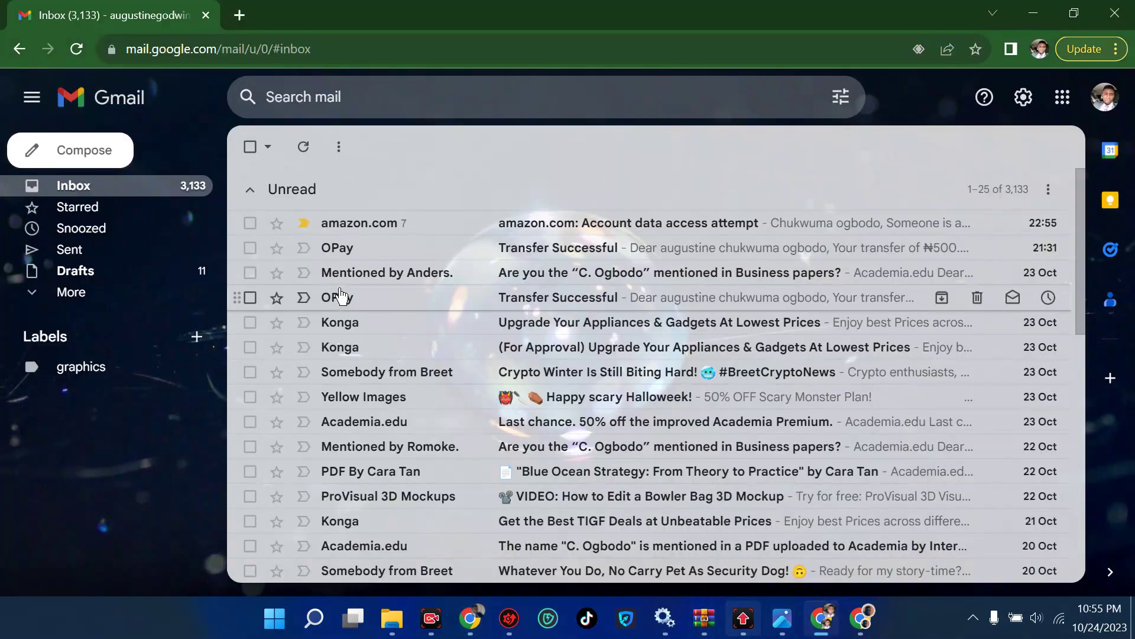
pyautogui.click(80, 49)
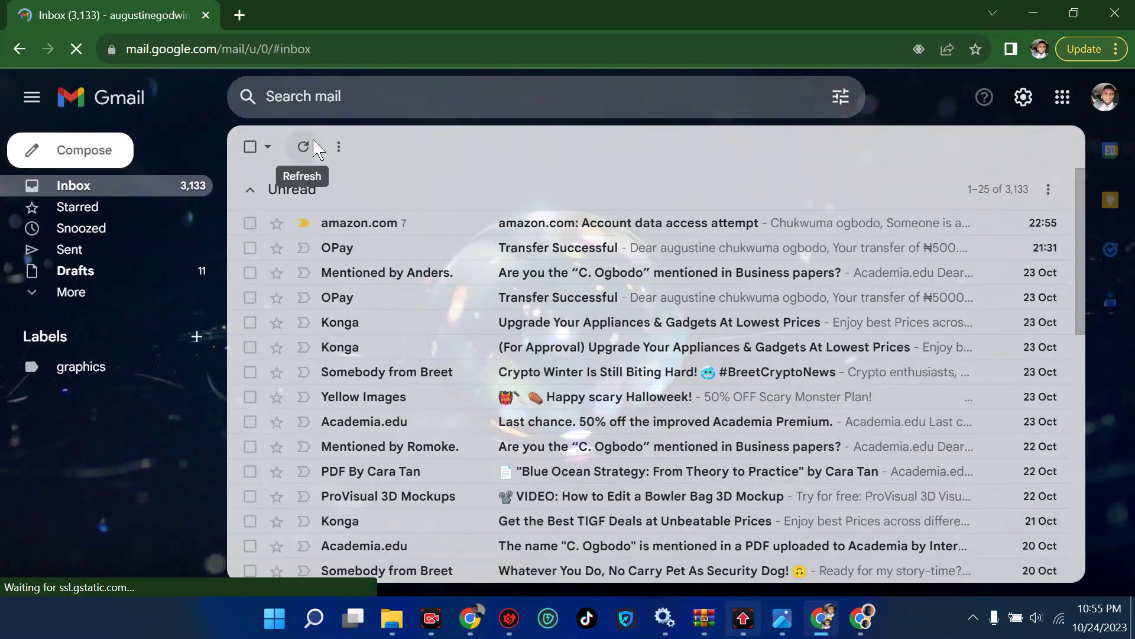
pyautogui.click(491, 225)
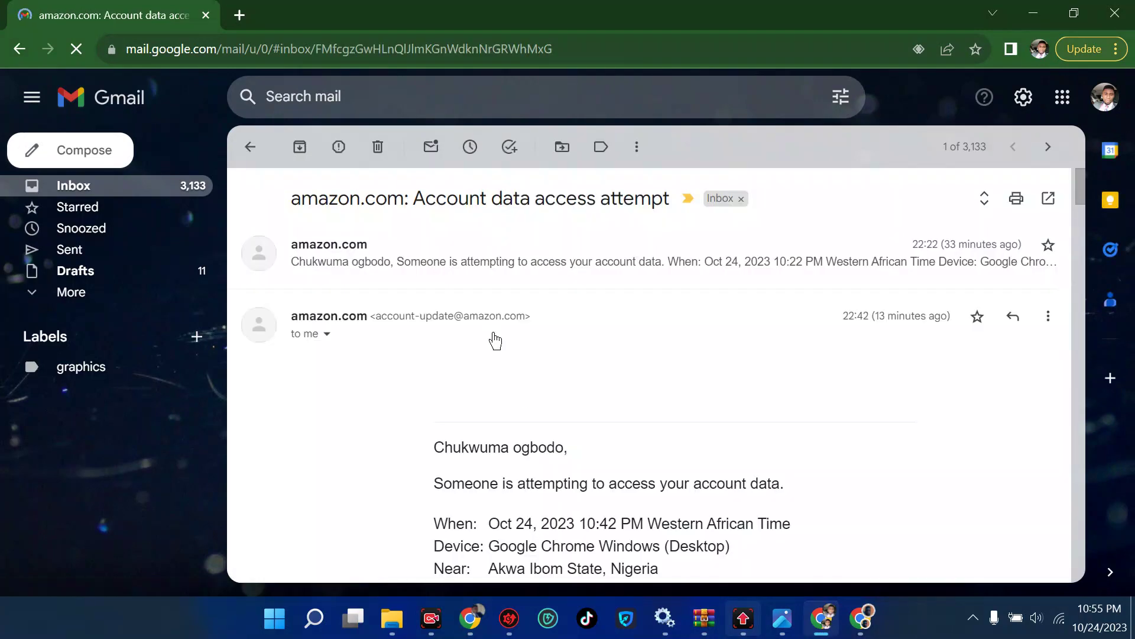
pyautogui.scroll(-3, 523, 394)
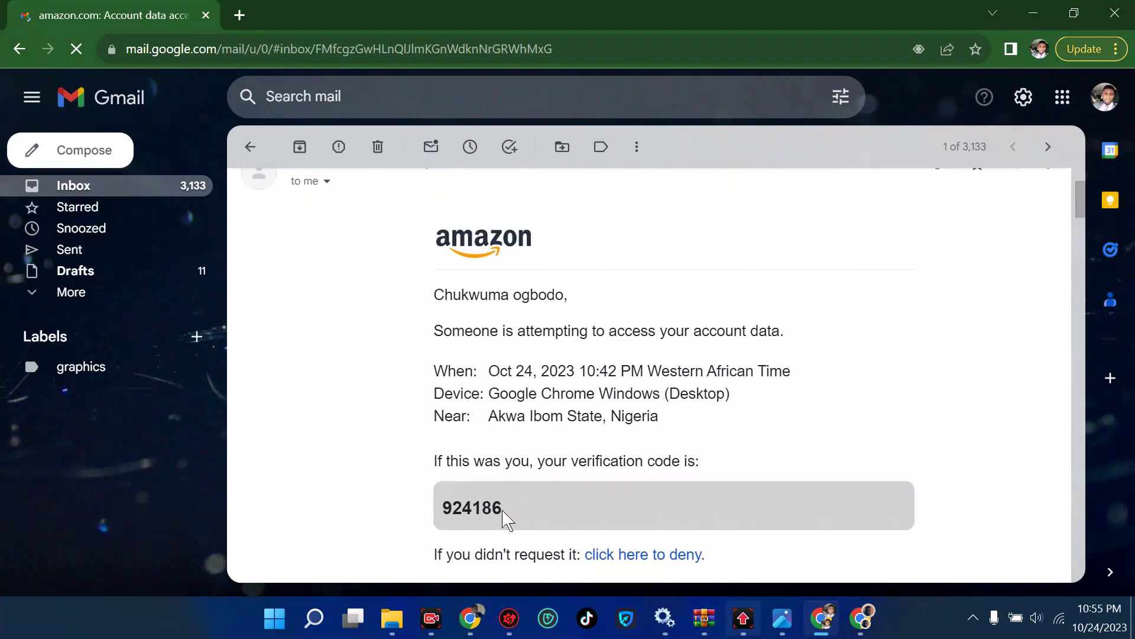
pyautogui.moveTo(502, 510); pyautogui.dragTo(445, 518)
pyautogui.hotkey('ctrl', 'c')
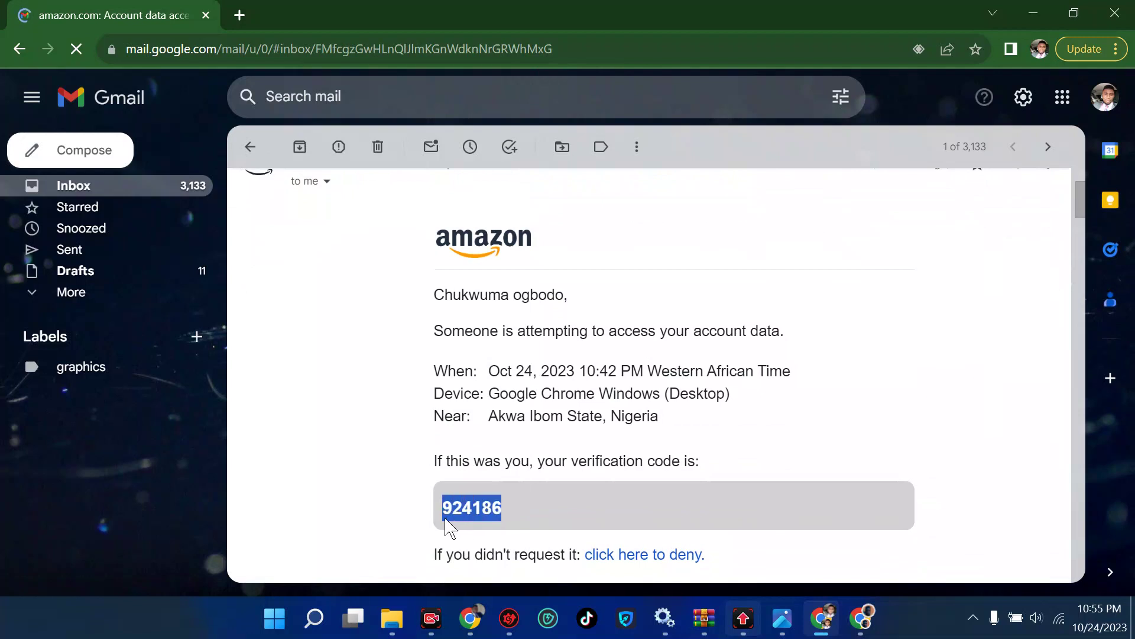
pyautogui.click(576, 414)
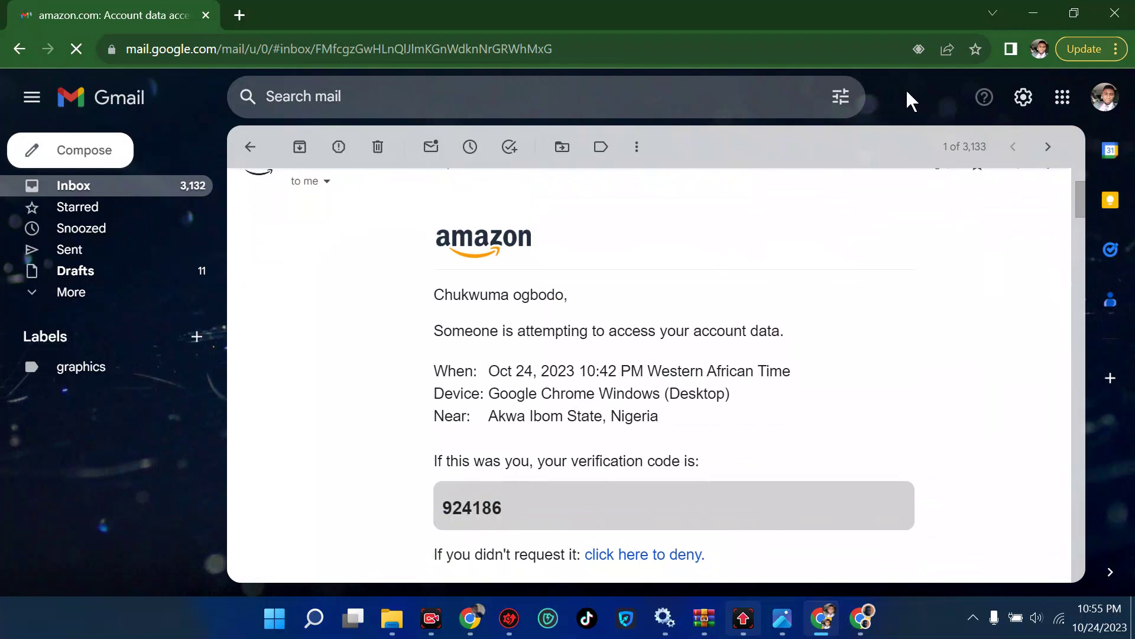
pyautogui.moveTo(482, 597)
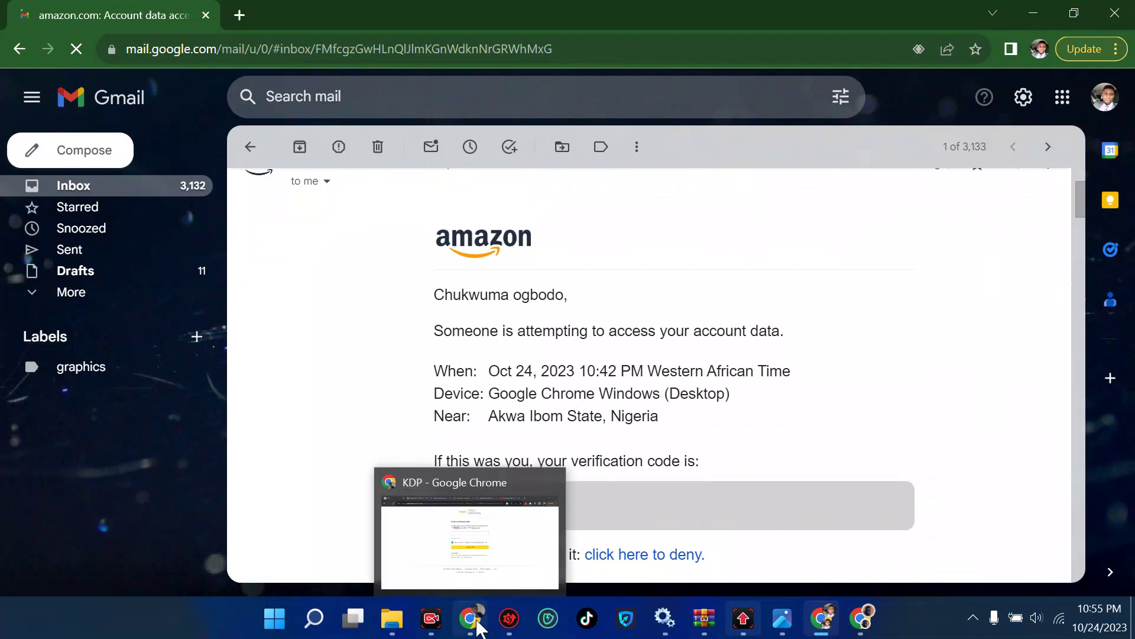
pyautogui.click(467, 559)
# - Paste and submit the copied code, then request a new code after the invalid-code error
pyautogui.click(473, 242)
pyautogui.hotkey('ctrl', 'v')
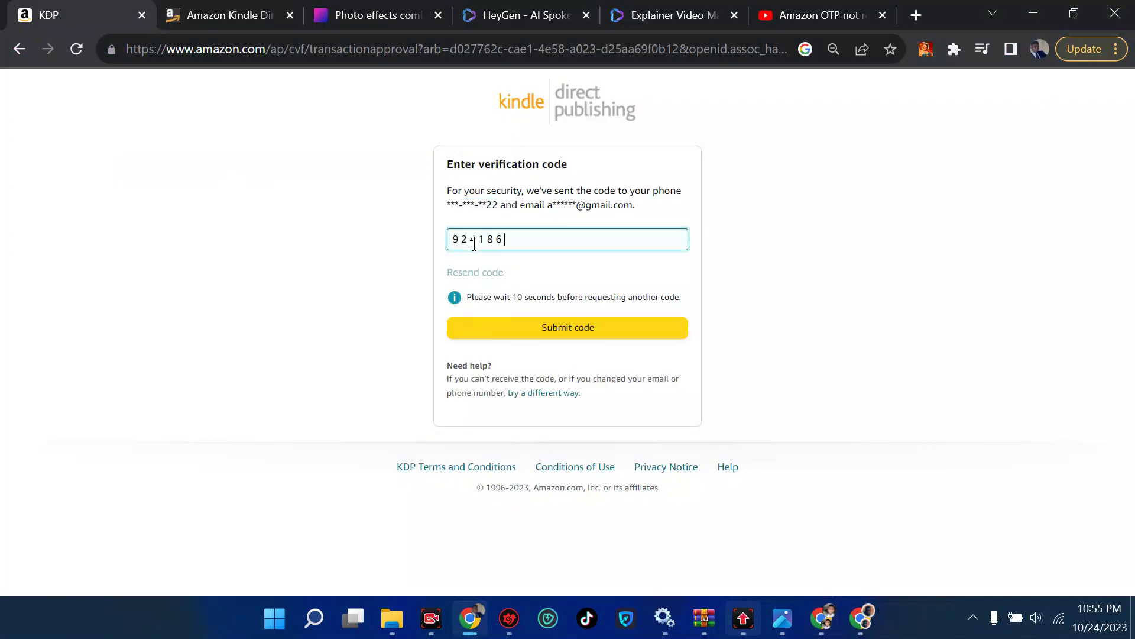
pyautogui.click(477, 329)
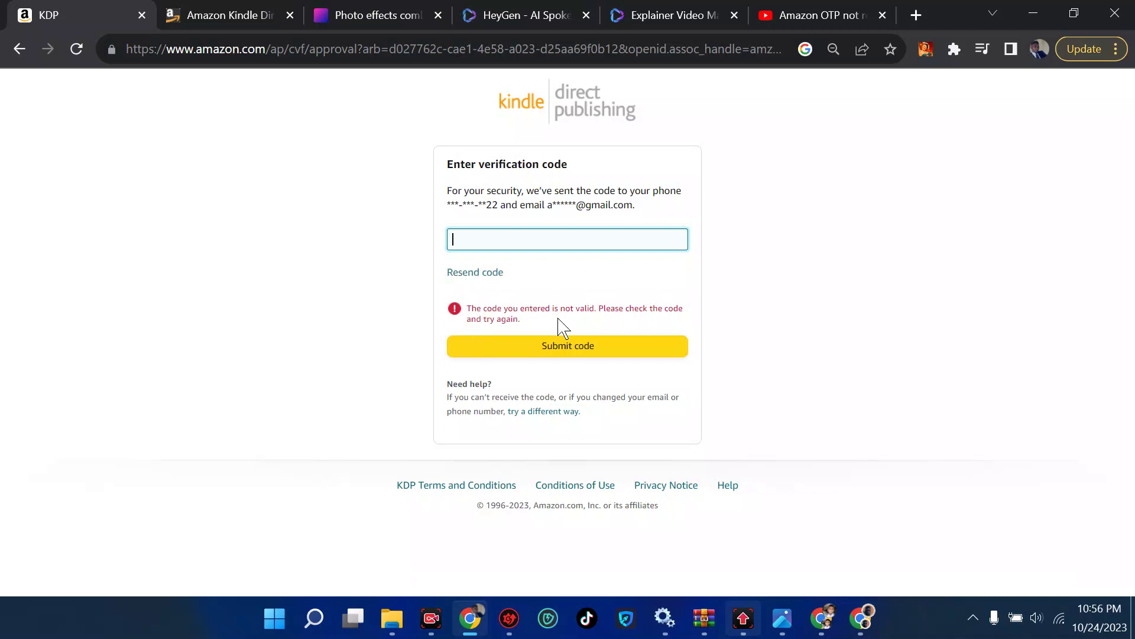
pyautogui.click(487, 274)
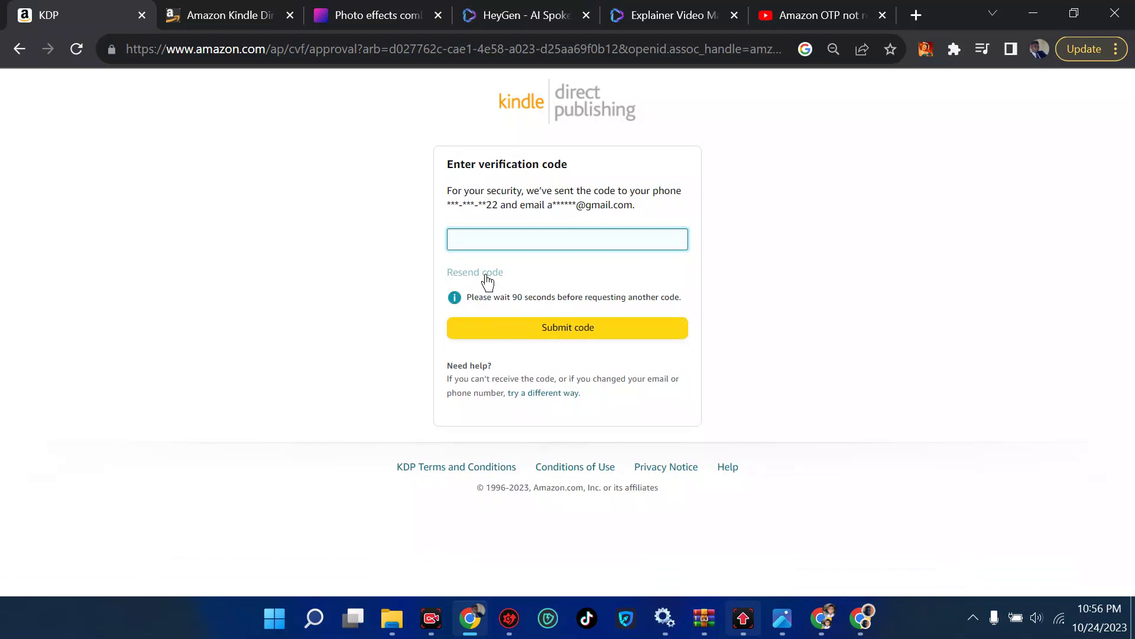
pyautogui.click(839, 609)
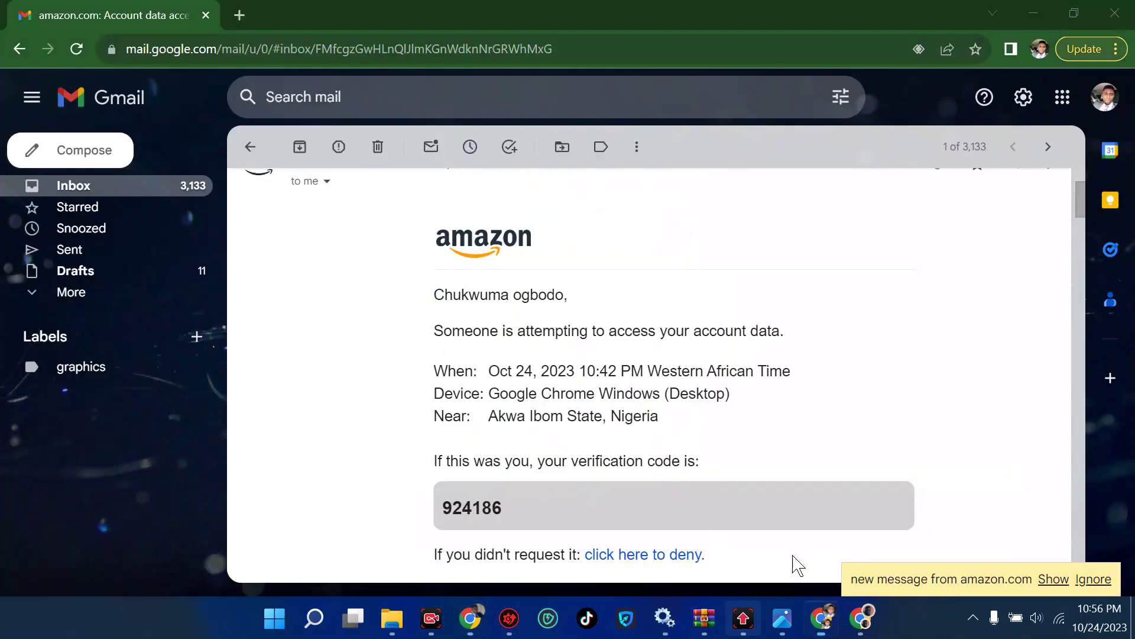
# - Refresh the Gmail inbox, open the newest Amazon verification email and copy its fresh code
pyautogui.click(70, 196)
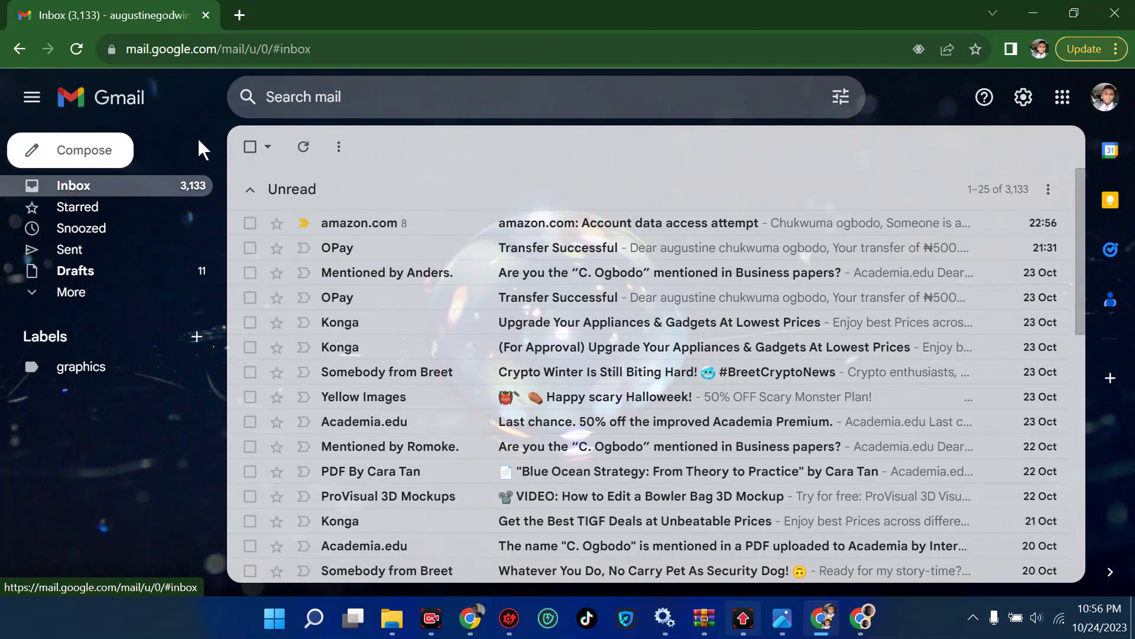
pyautogui.click(302, 147)
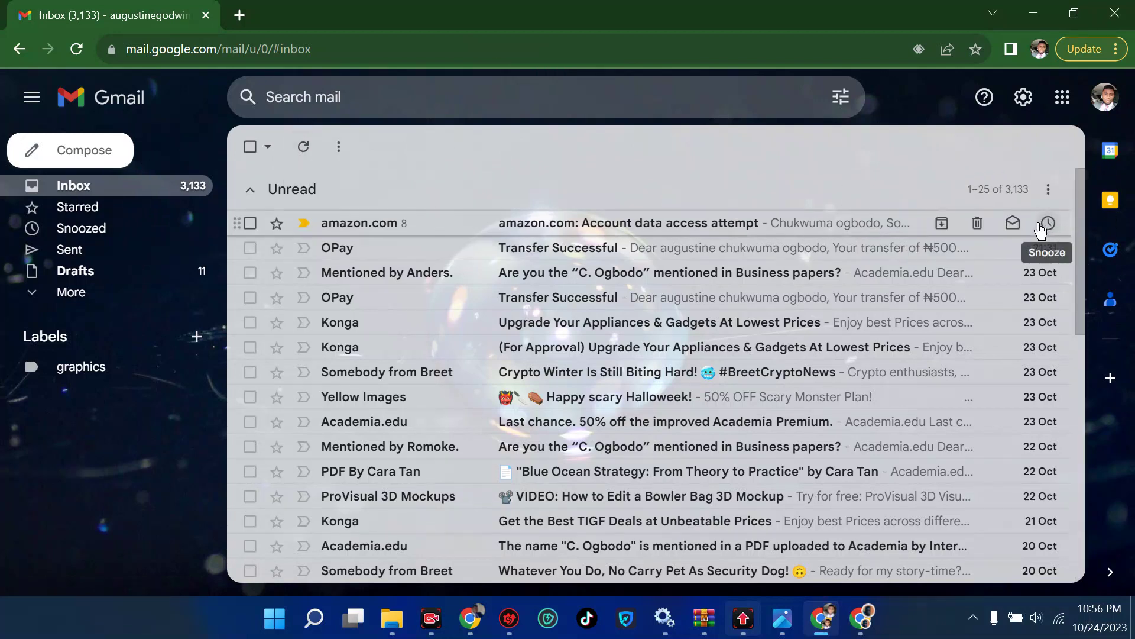
pyautogui.click(842, 238)
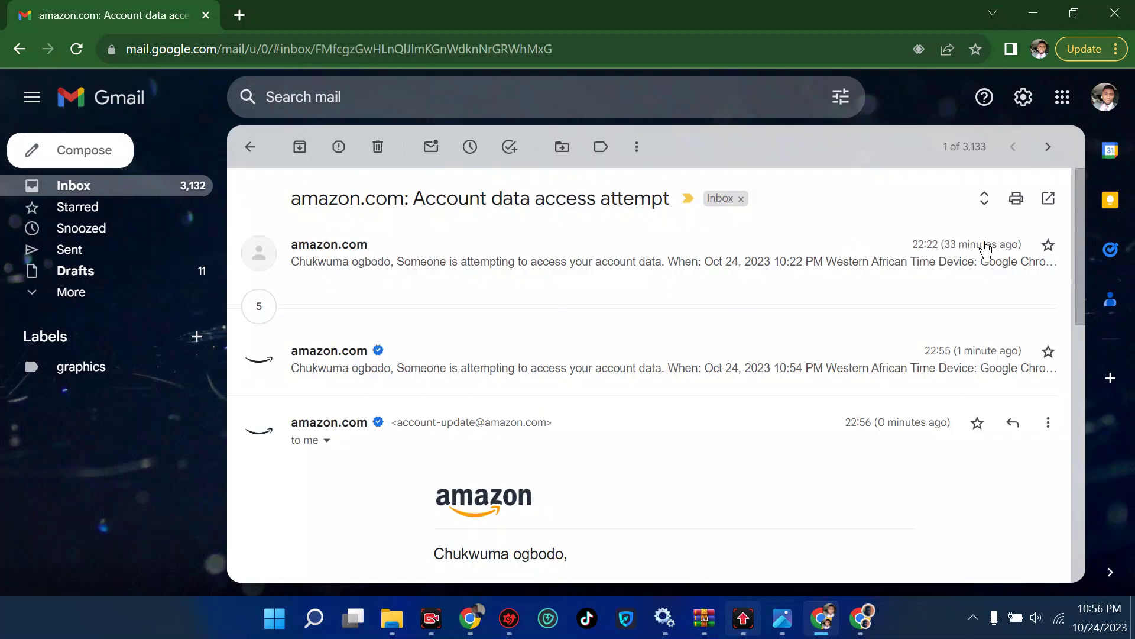
pyautogui.scroll(-2, 889, 361)
pyautogui.scroll(-1, 887, 360)
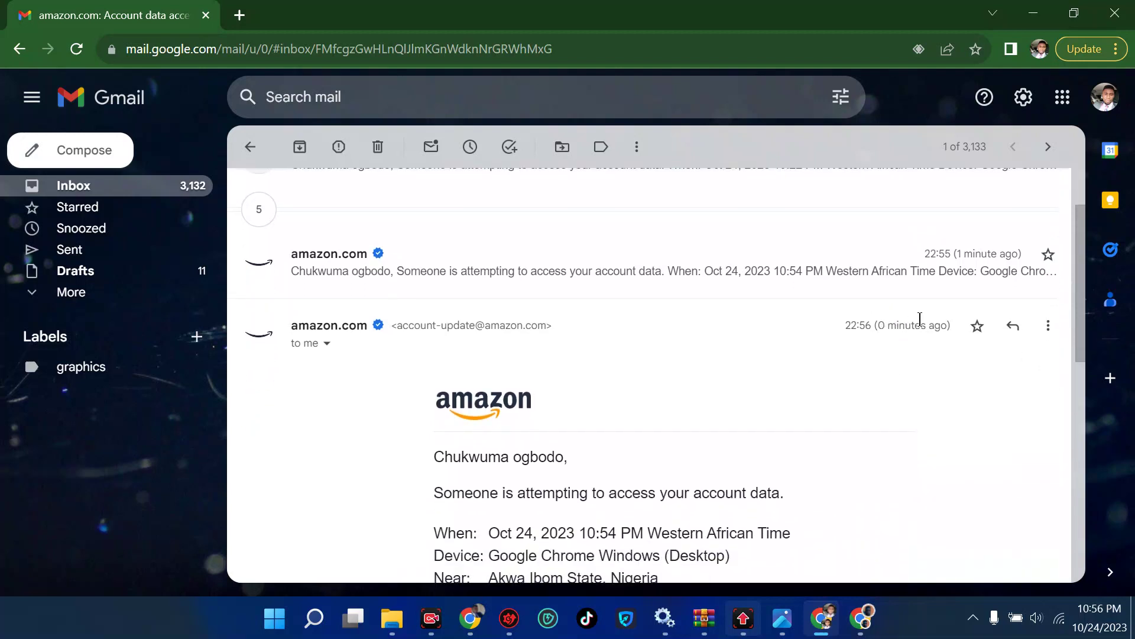
pyautogui.scroll(-1, 866, 340)
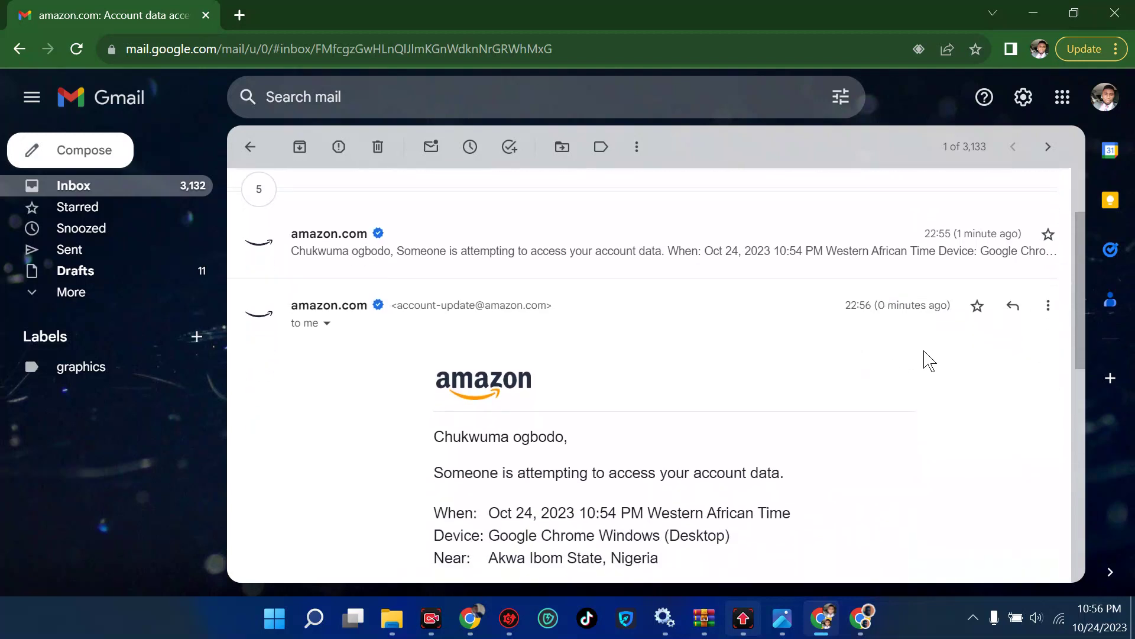
pyautogui.scroll(-3, 882, 355)
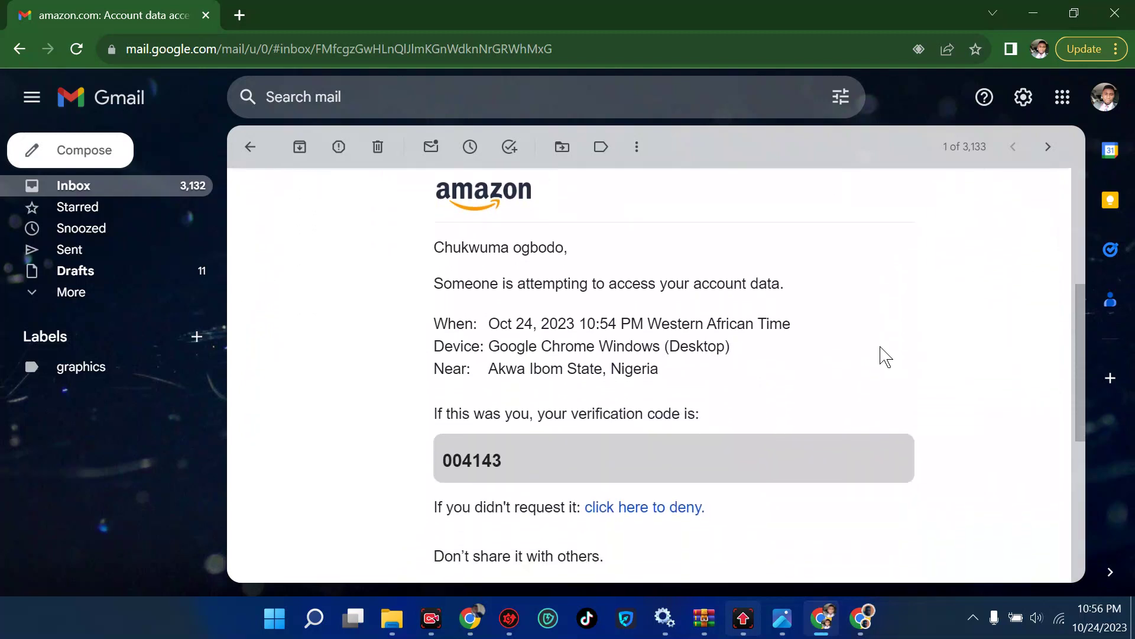
pyautogui.moveTo(505, 464); pyautogui.dragTo(444, 459)
pyautogui.hotkey('ctrl', 'c')
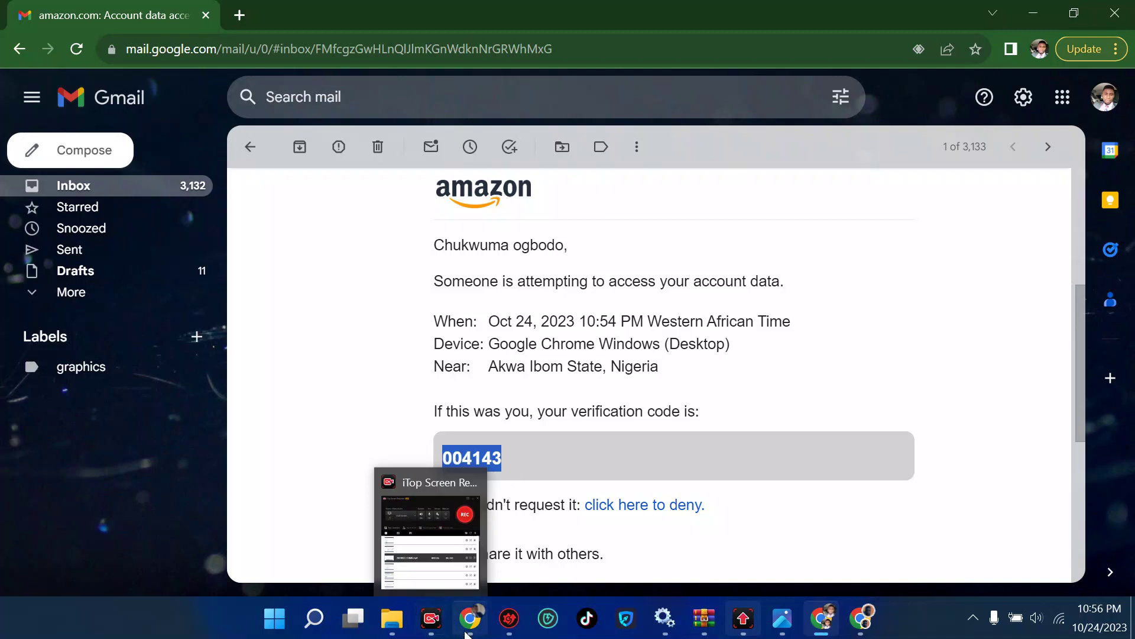
pyautogui.click(449, 573)
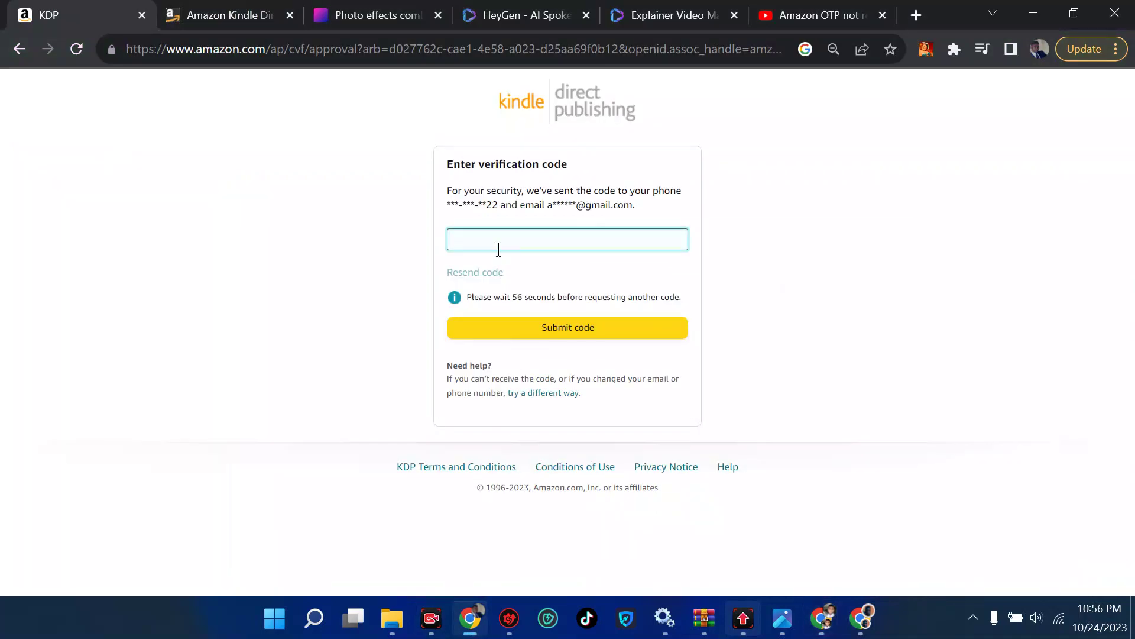
# - Paste the fresh verification code into the KDP field and submit it
pyautogui.hotkey('ctrl', 'v')
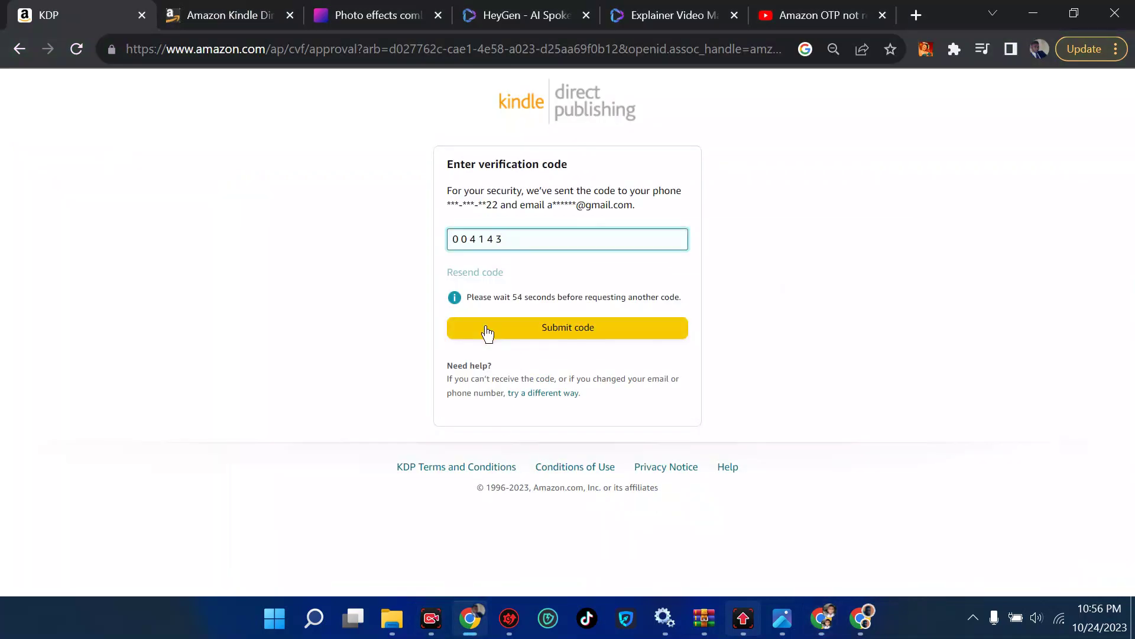
pyautogui.click(488, 331)
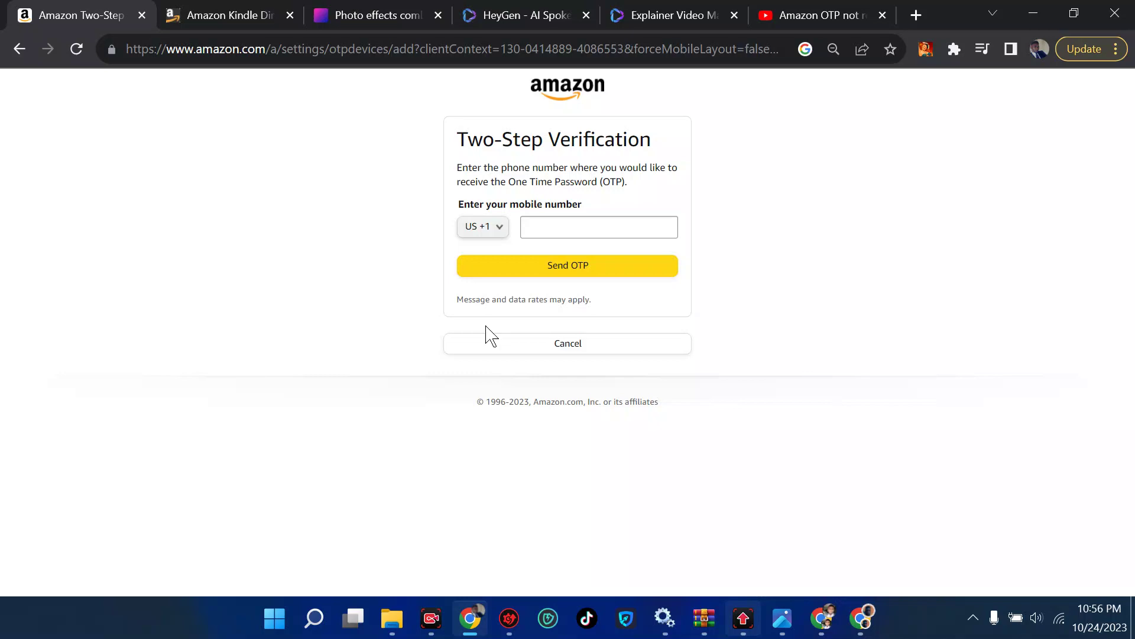
# - Go to the Amazon home page via 'ama' and open Your Account from Account & Lists
pyautogui.click(261, 50)
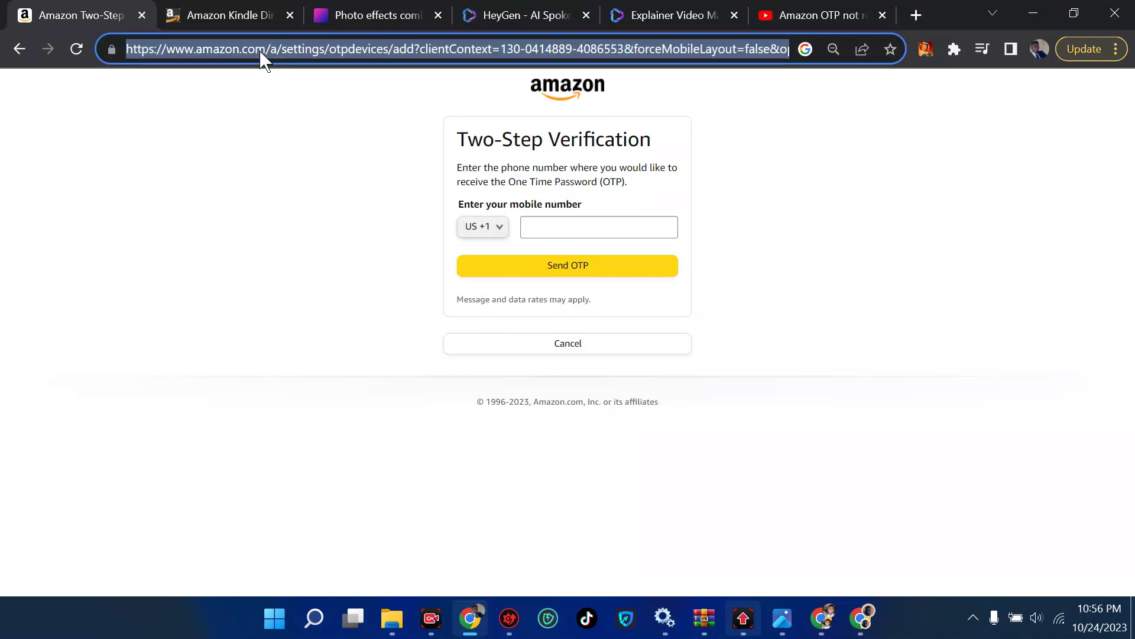
pyautogui.write('ama')
pyautogui.press('Return')
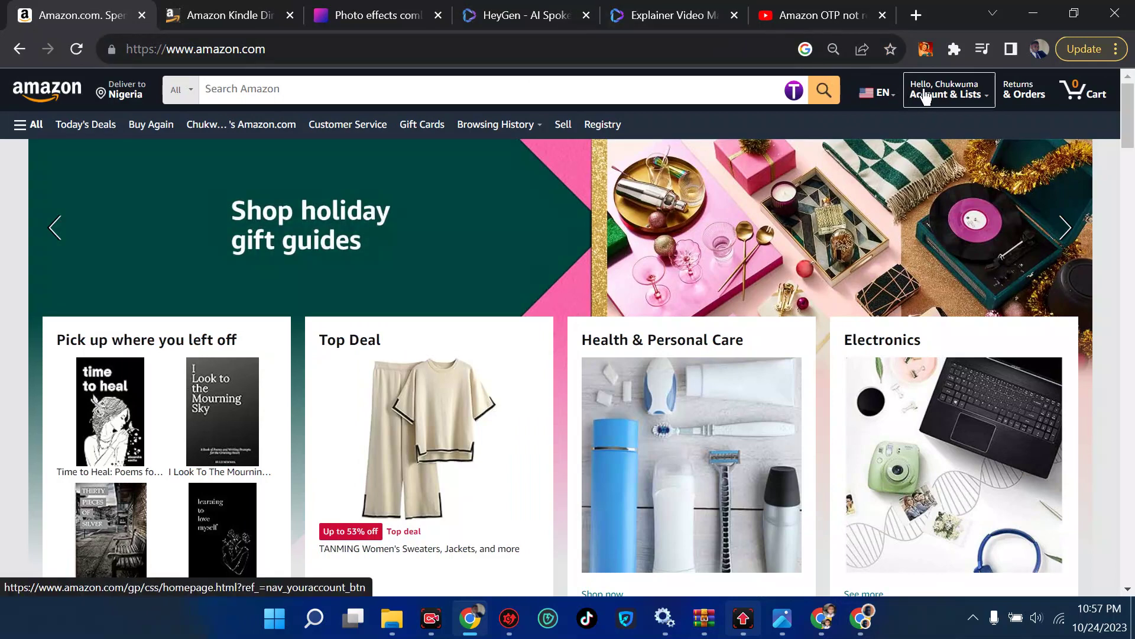
pyautogui.moveTo(939, 95)
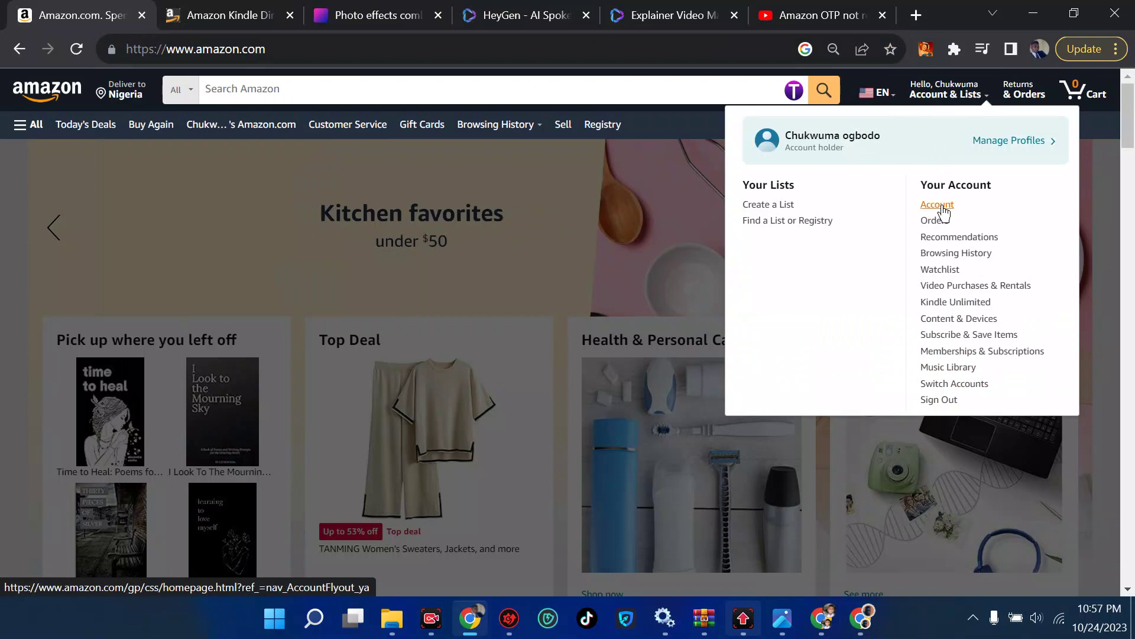
pyautogui.click(938, 205)
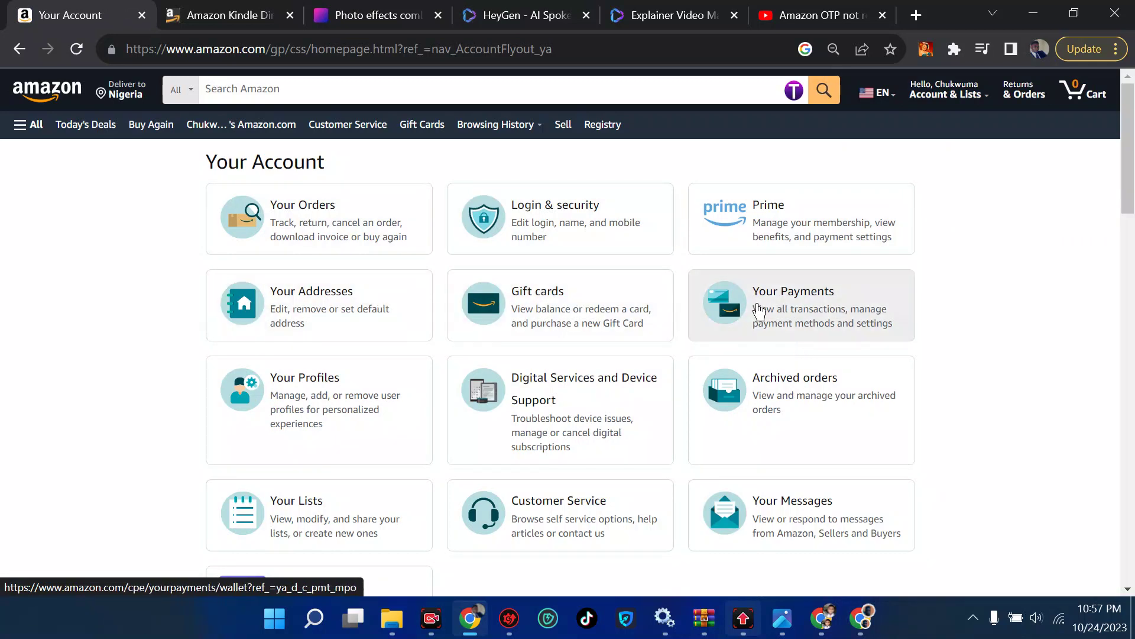
# - Find and open the Login & security card on the Your Account page
pyautogui.scroll(-1, 759, 310)
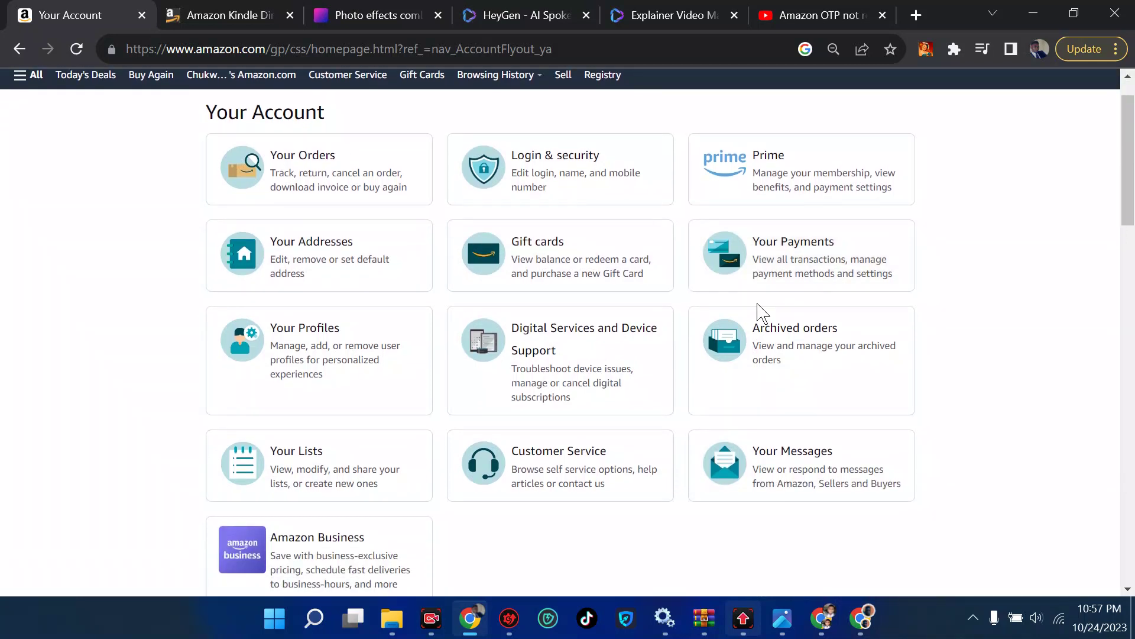
pyautogui.scroll(-1, 759, 309)
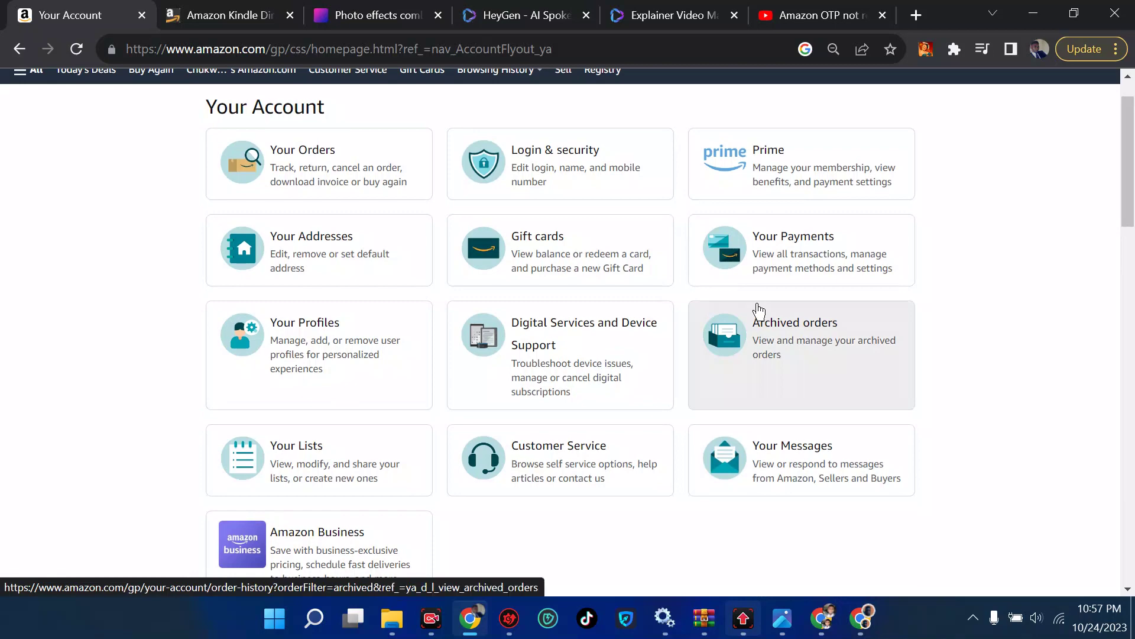
pyautogui.scroll(1, 612, 312)
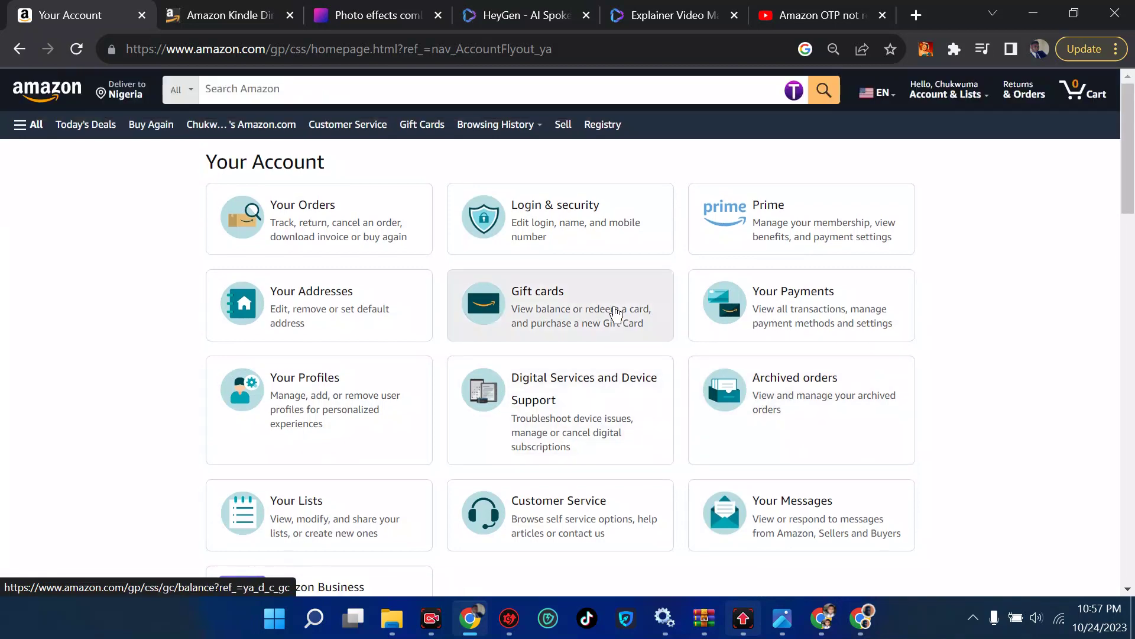
pyautogui.scroll(-3, 615, 313)
pyautogui.scroll(3, 614, 311)
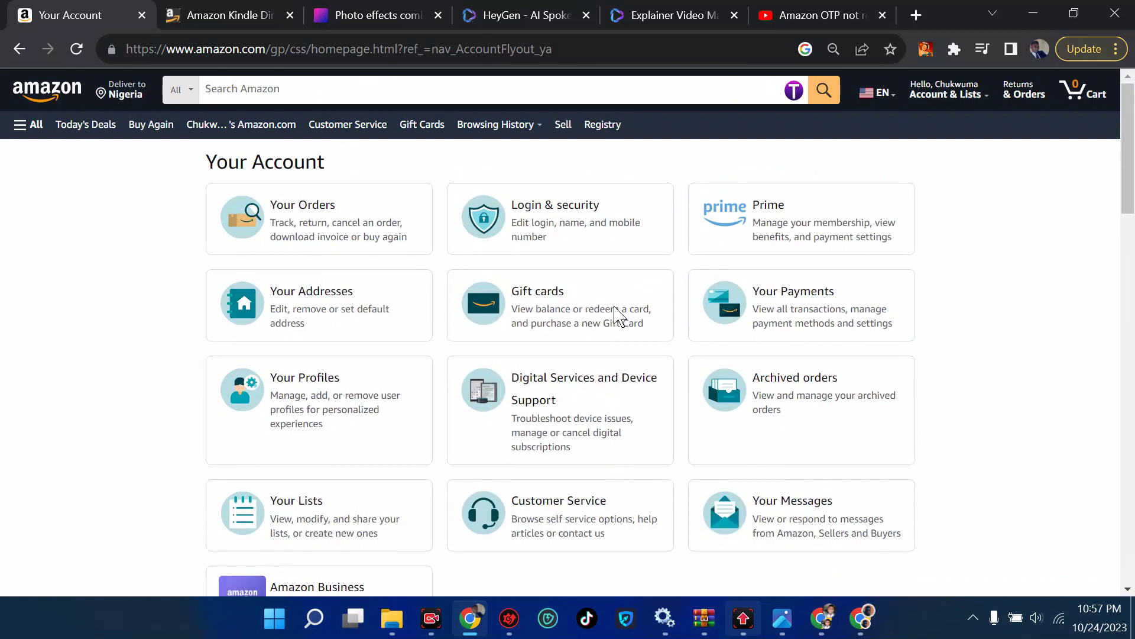
pyautogui.scroll(-1, 617, 314)
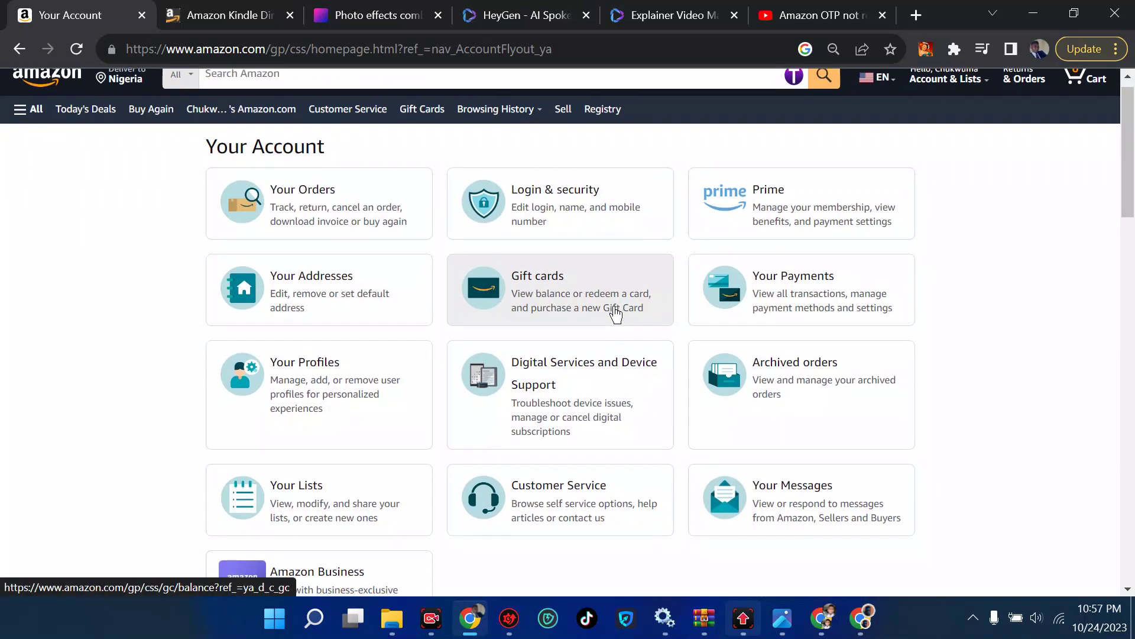
pyautogui.scroll(1, 615, 315)
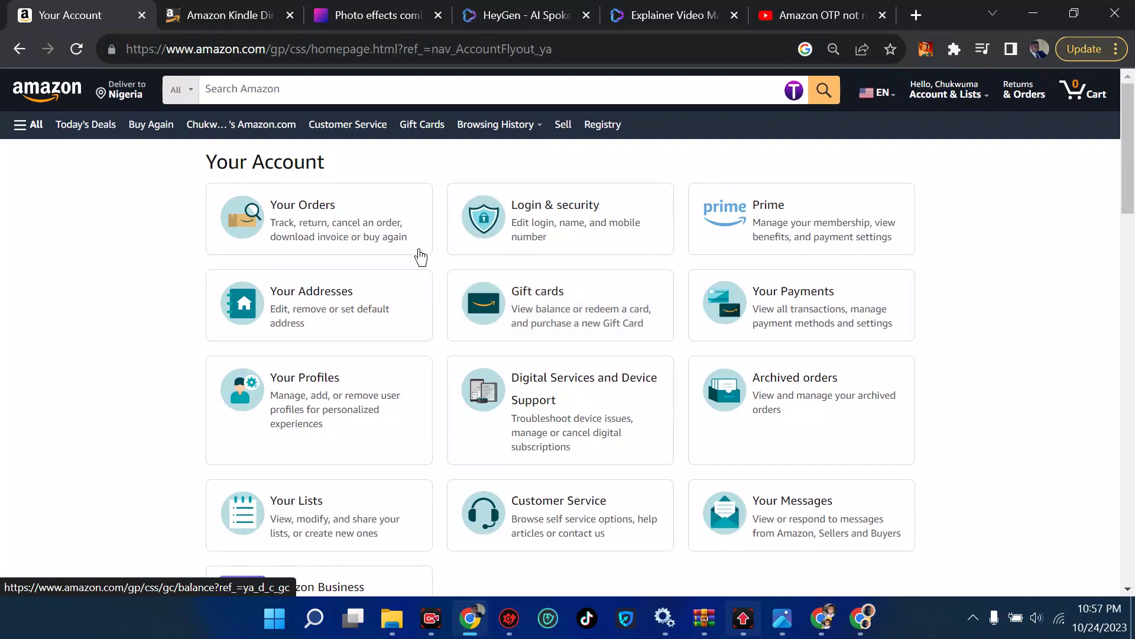
pyautogui.click(546, 217)
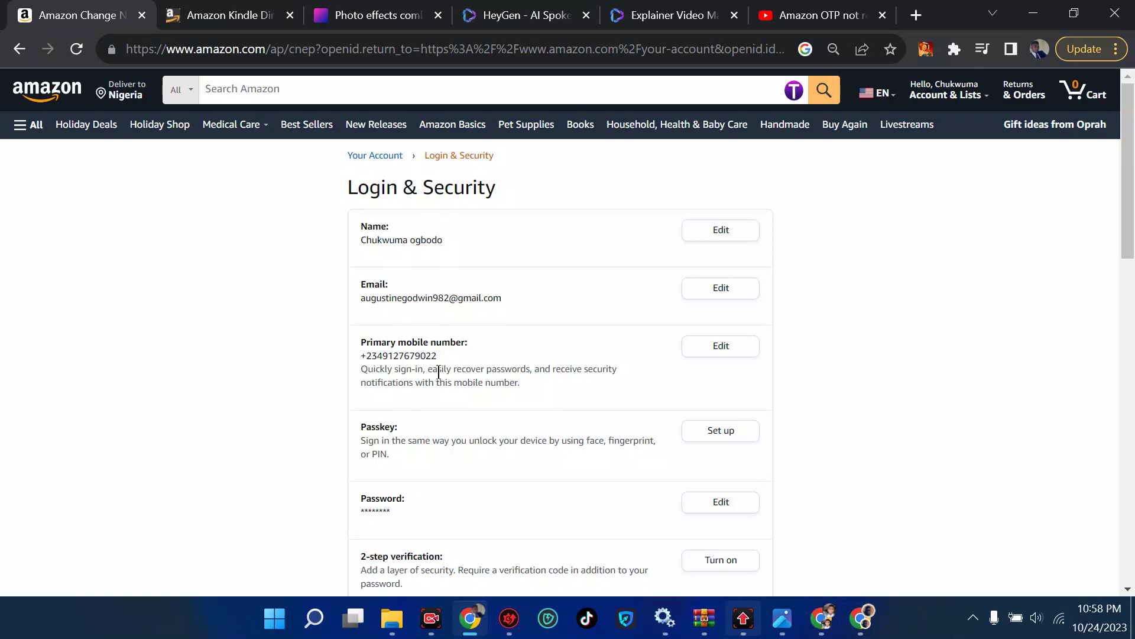
# - Scroll down the Login & Security page to the 2-step verification entry
pyautogui.scroll(-1, 438, 370)
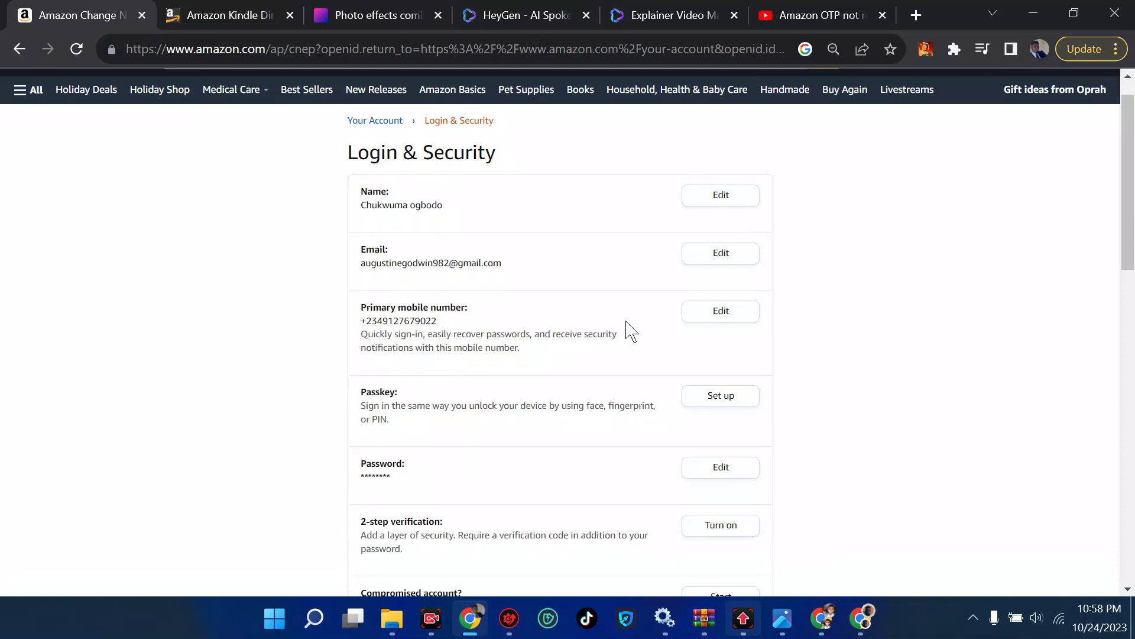
pyautogui.scroll(-1, 694, 322)
pyautogui.scroll(-2, 583, 385)
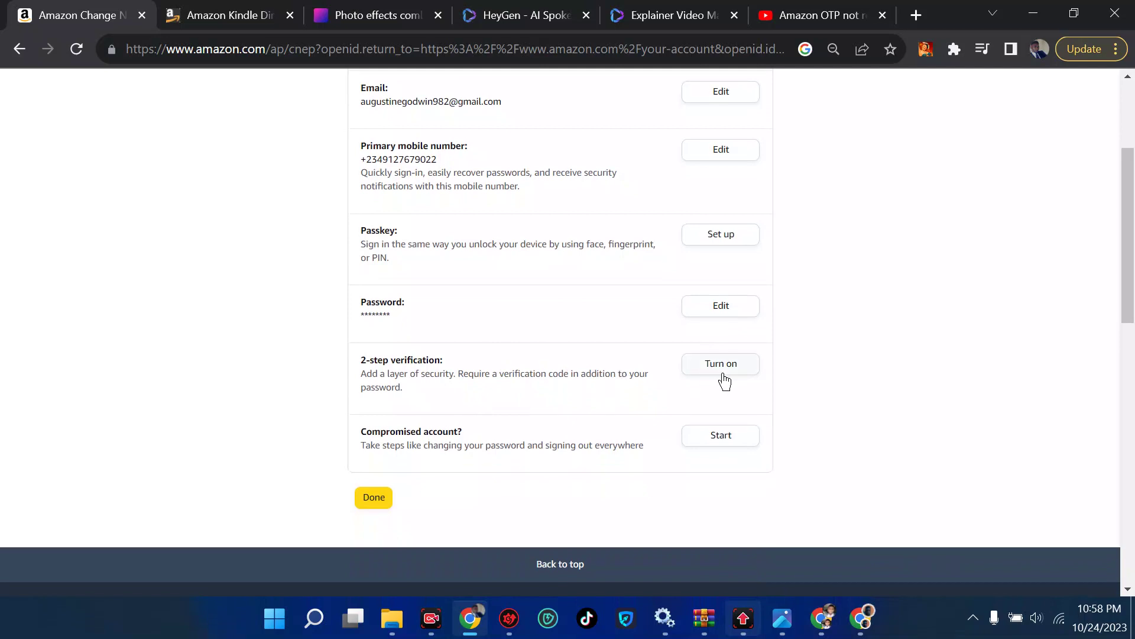
# - Turn on 2-step verification, click Get Started, and choose Authenticator App as the method
pyautogui.click(724, 372)
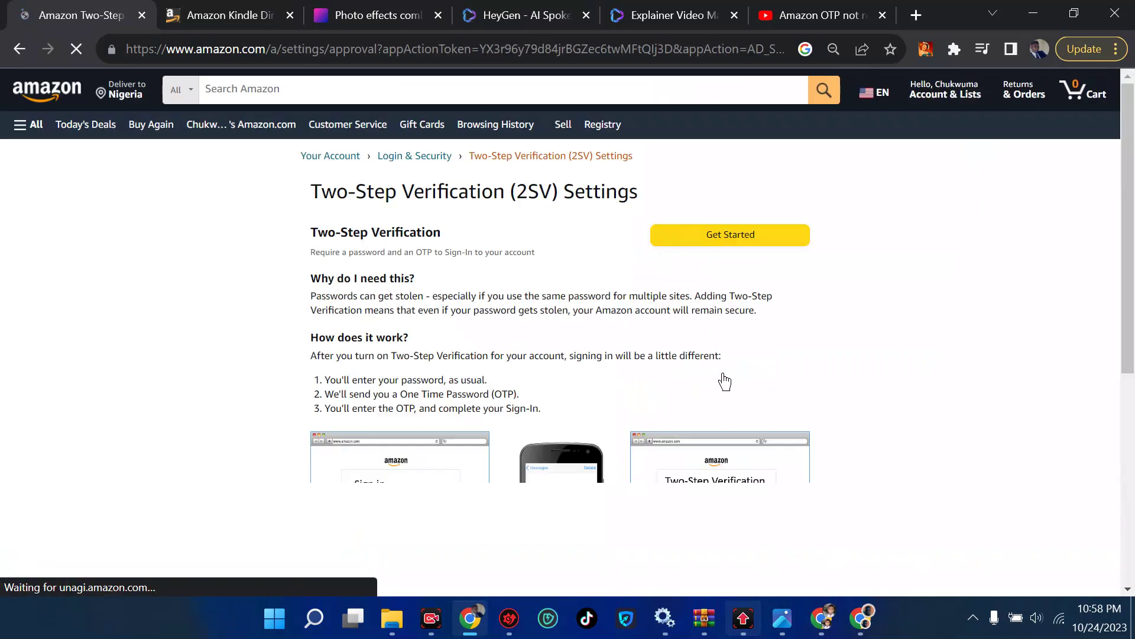
pyautogui.scroll(-5, 597, 324)
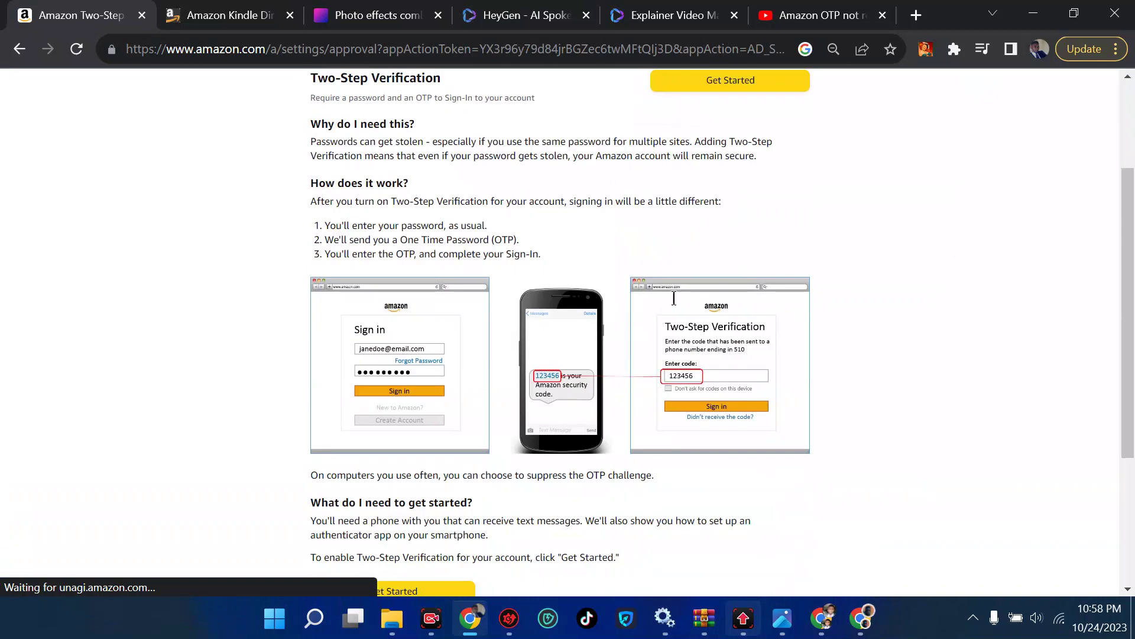
pyautogui.scroll(5, 395, 372)
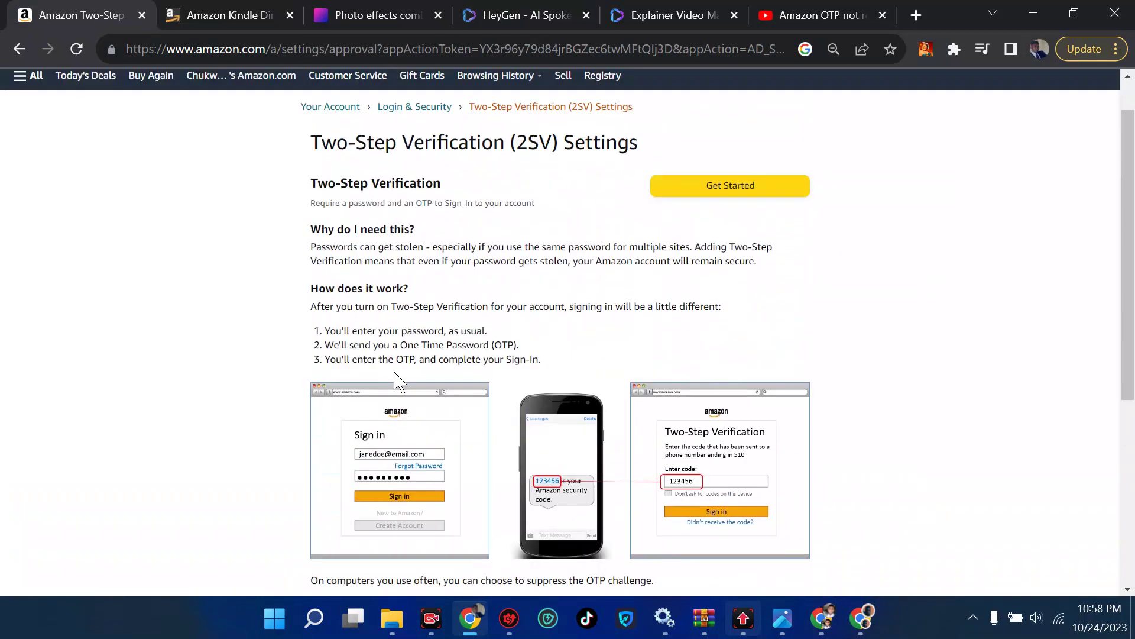
pyautogui.click(694, 242)
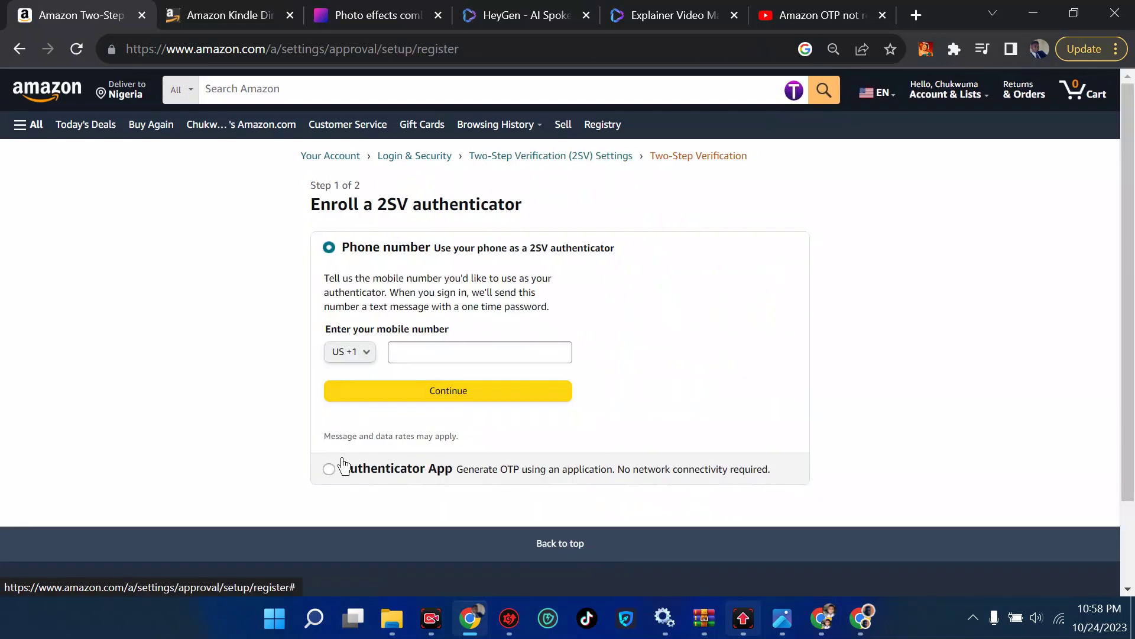
pyautogui.click(329, 470)
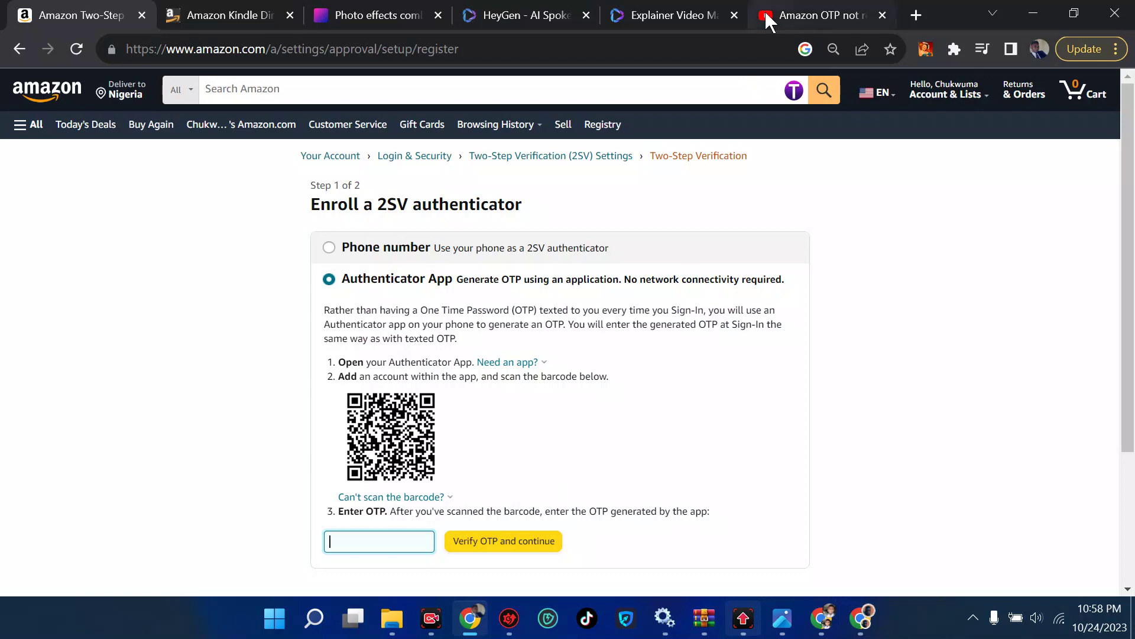
pyautogui.click(785, 14)
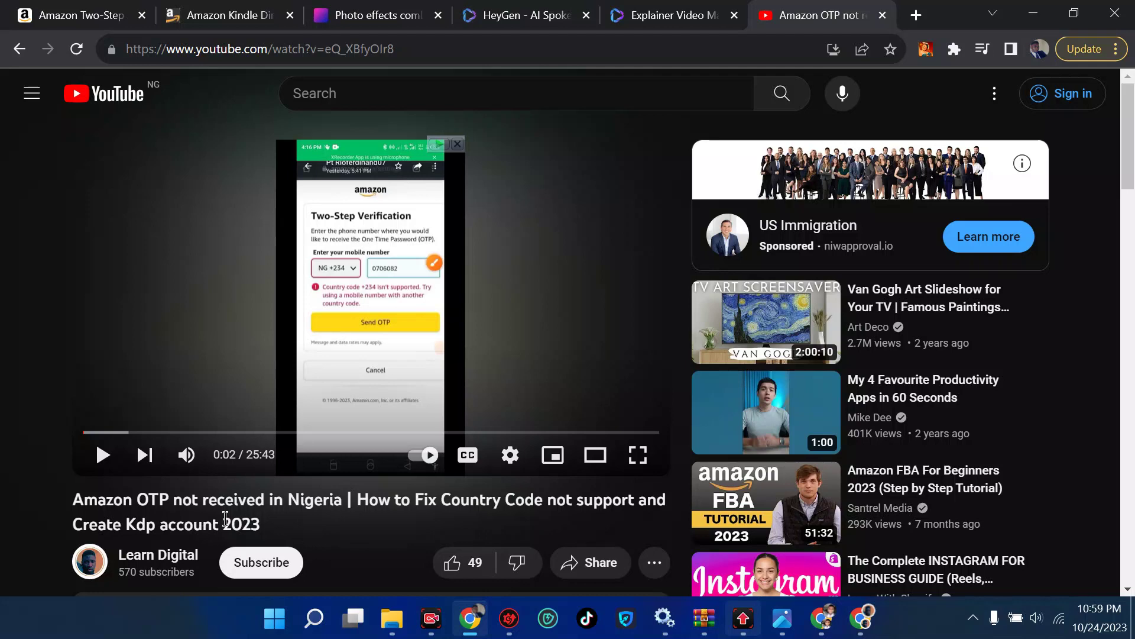
pyautogui.scroll(-3, 226, 519)
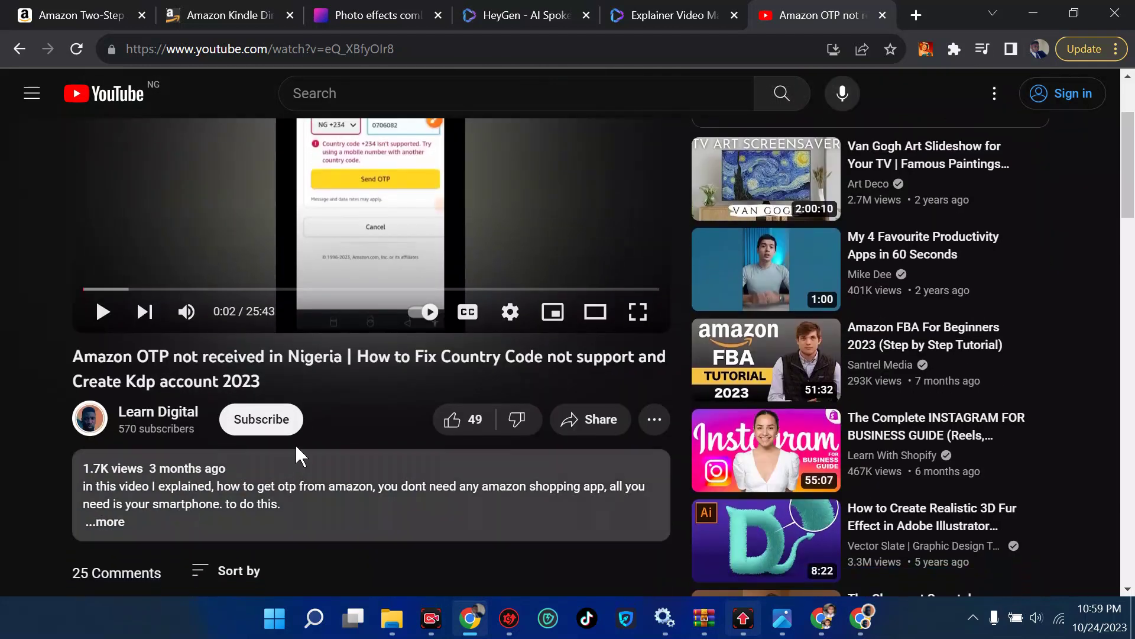
pyautogui.click(89, 17)
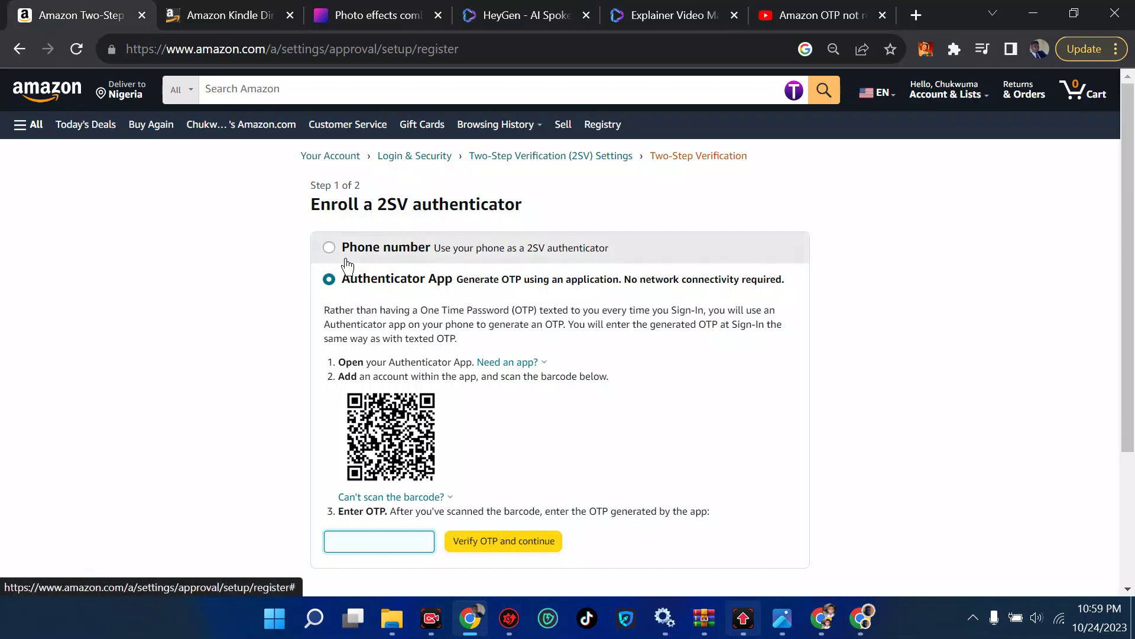
# - Switch to Phone number, pick Nigeria +234, fill the saved mobile number and continue, hitting an Internal Error
pyautogui.click(328, 249)
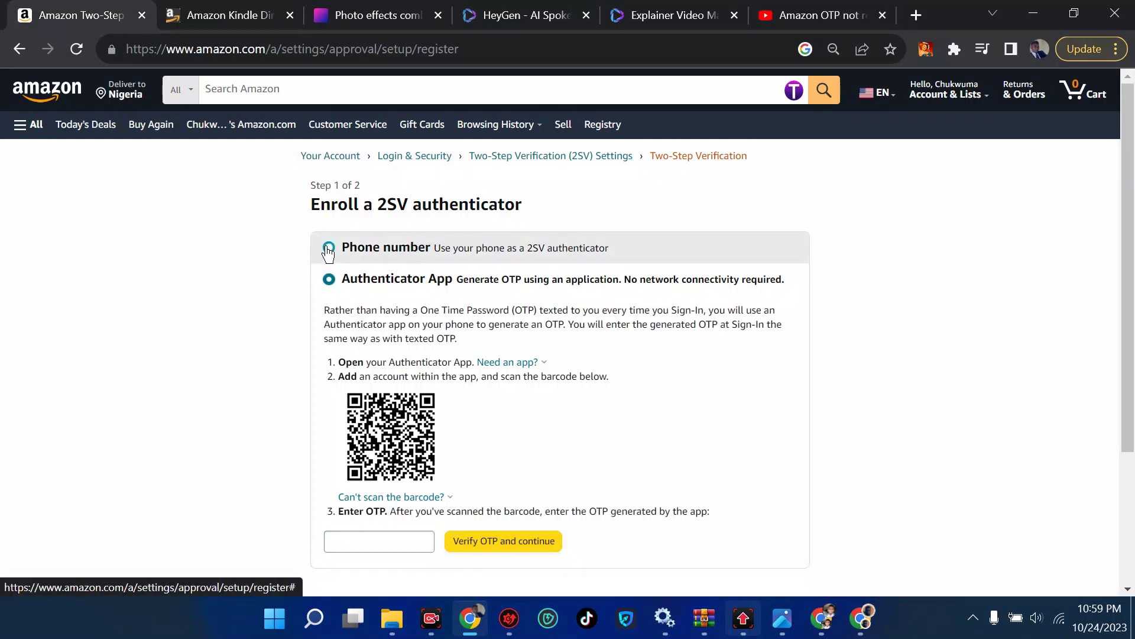
pyautogui.click(364, 355)
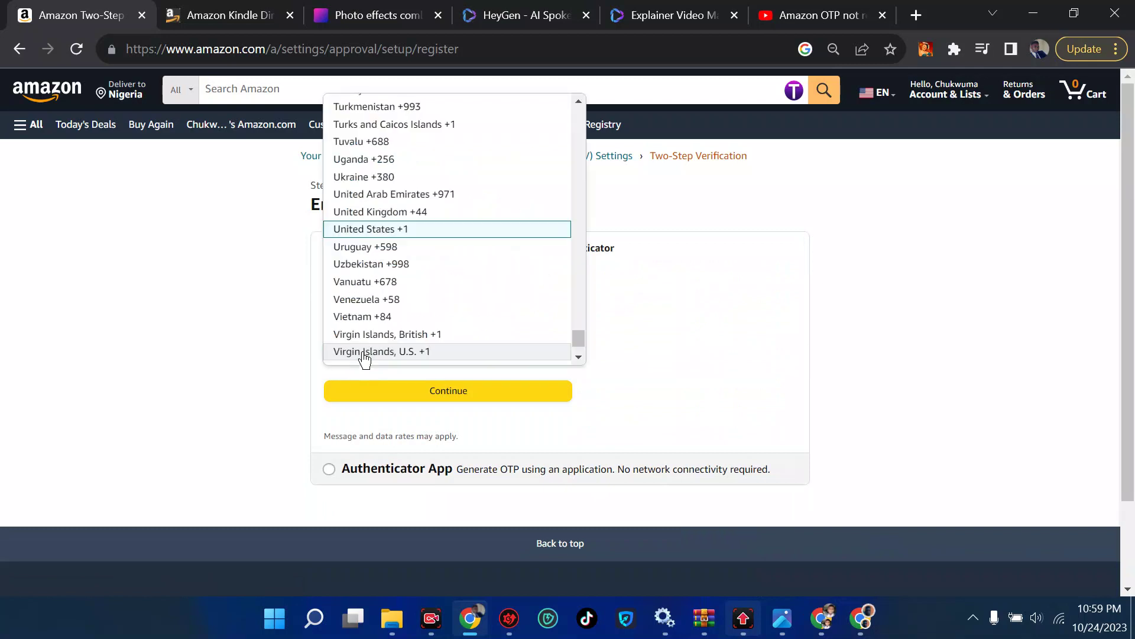
pyautogui.scroll(-1, 448, 305)
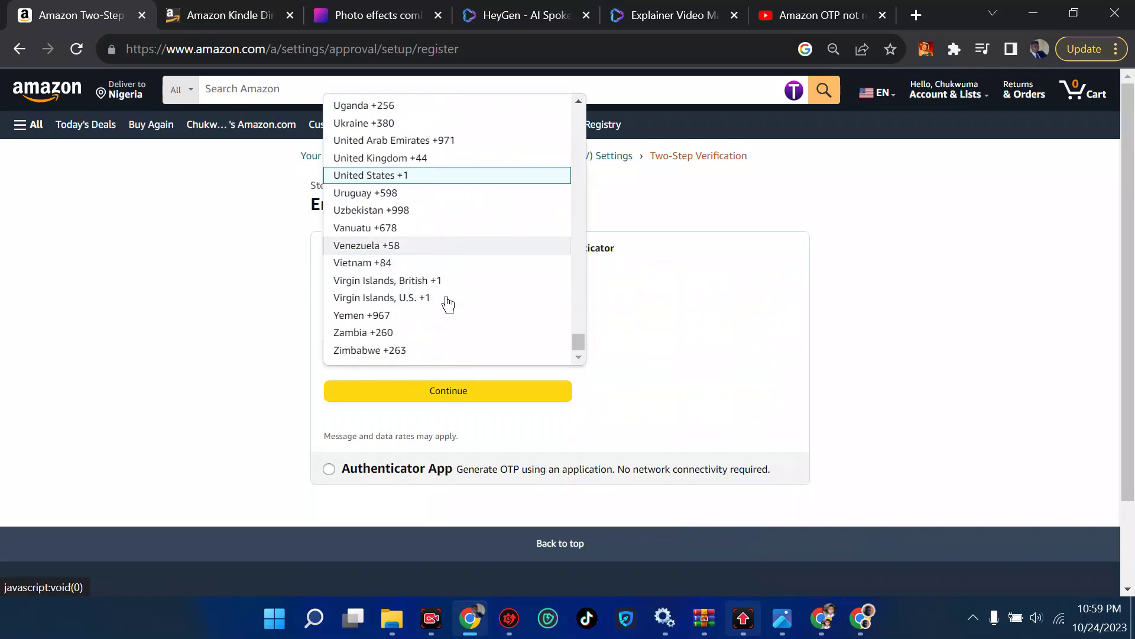
pyautogui.press('n')
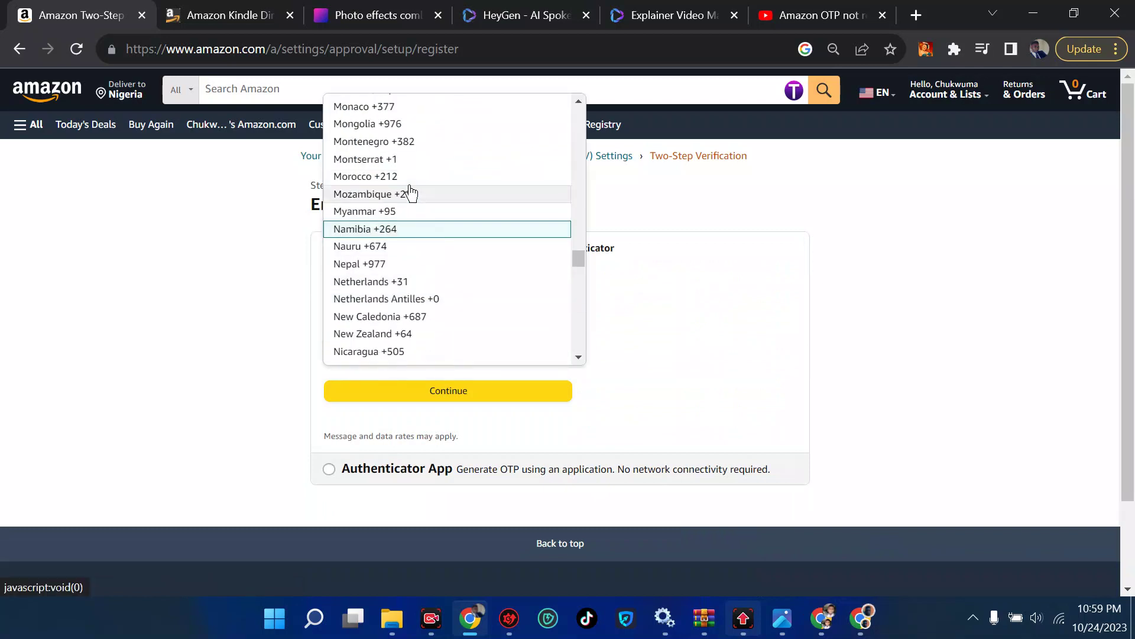
pyautogui.scroll(-1, 385, 309)
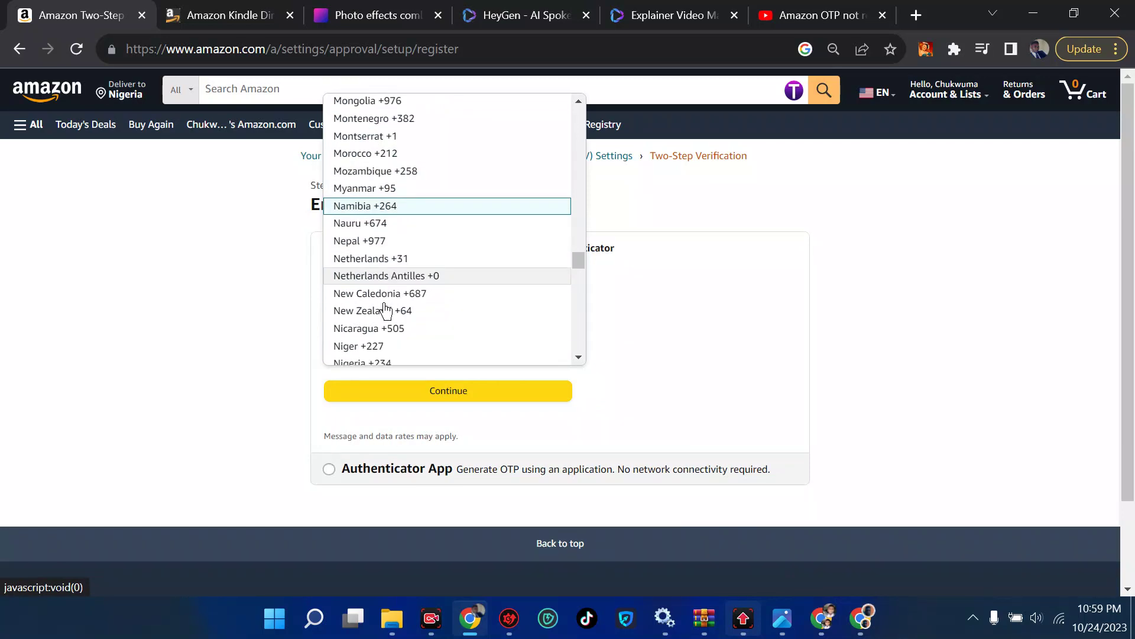
pyautogui.click(370, 359)
pyautogui.click(416, 353)
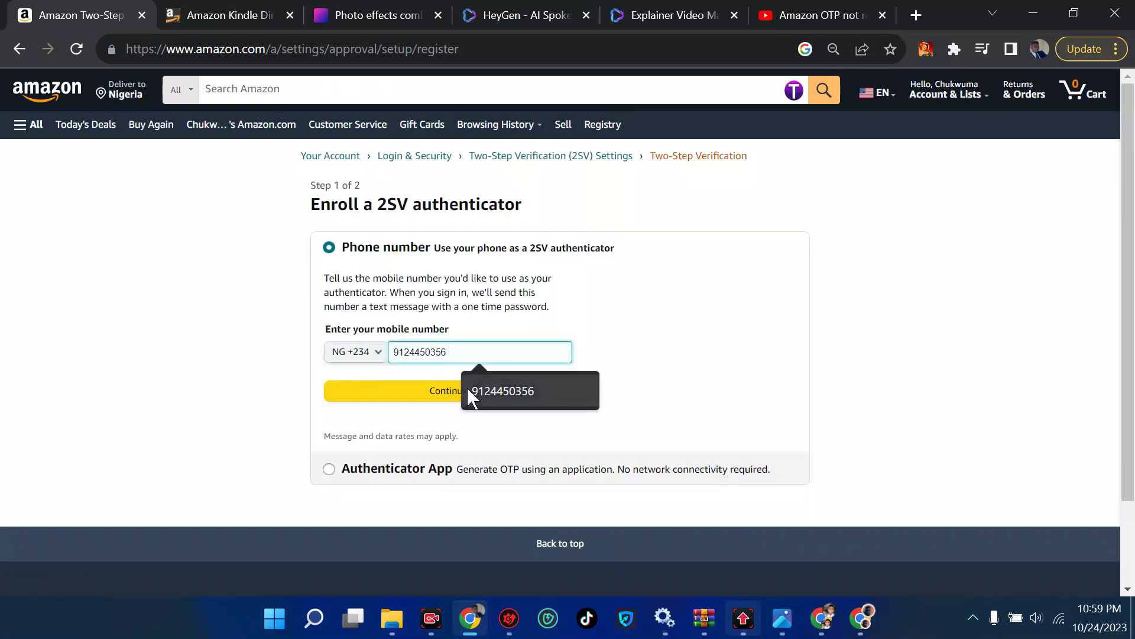
pyautogui.click(485, 391)
pyautogui.click(459, 398)
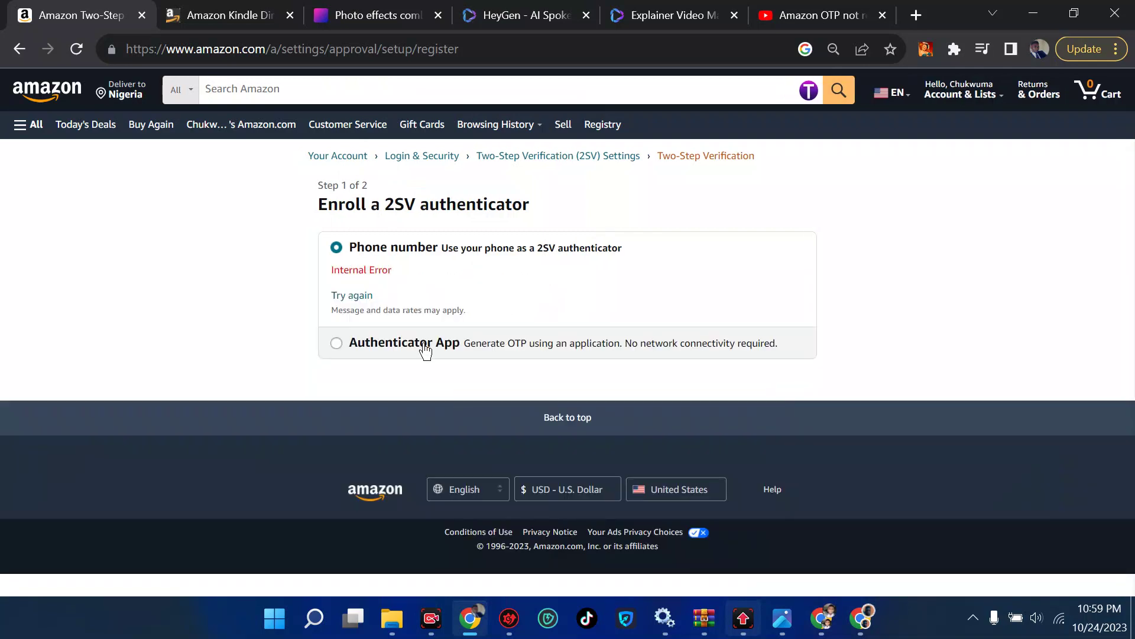
pyautogui.moveTo(397, 271); pyautogui.dragTo(325, 271)
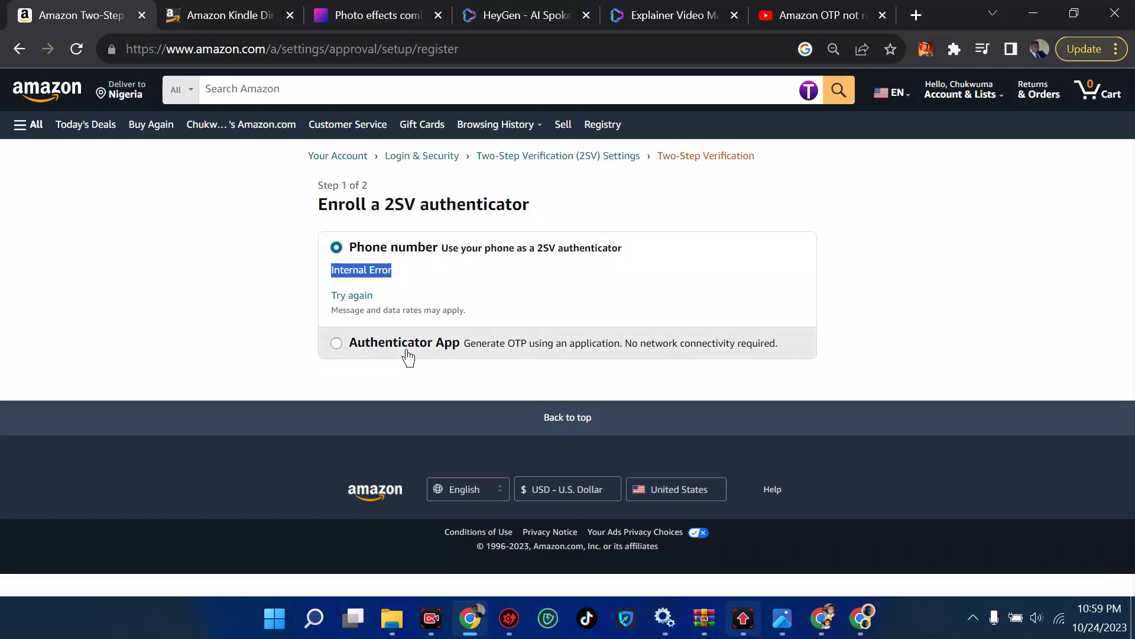
# - Choose the authenticator app option and submit its one-time code, re-entering fresh codes until Amazon accepts one
pyautogui.click(337, 346)
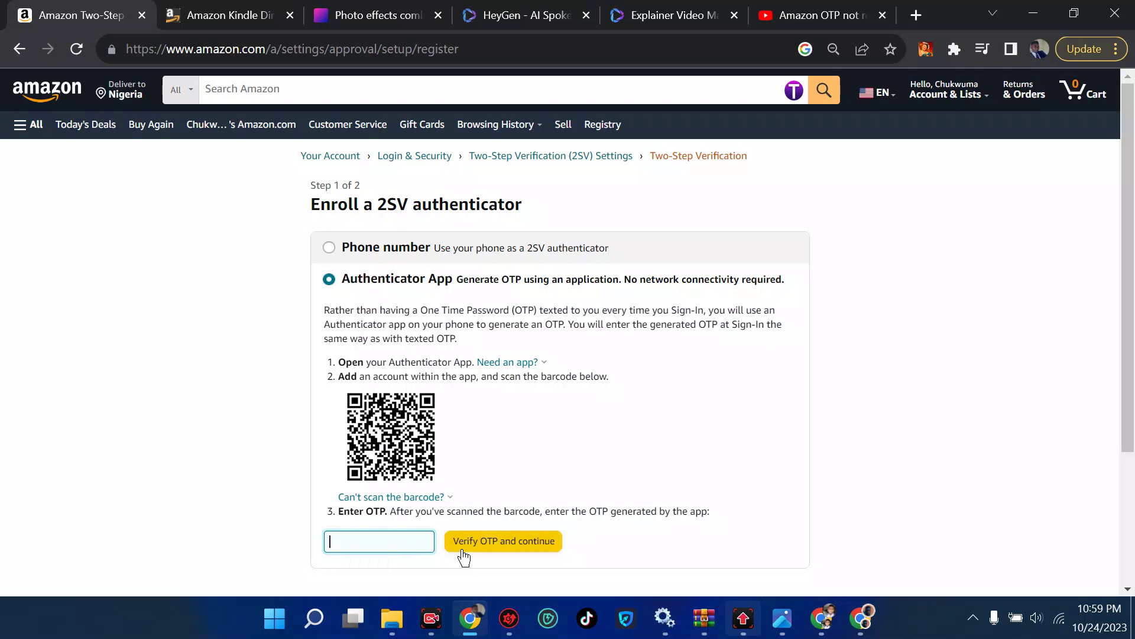
pyautogui.hotkey('ctrl', 'v')
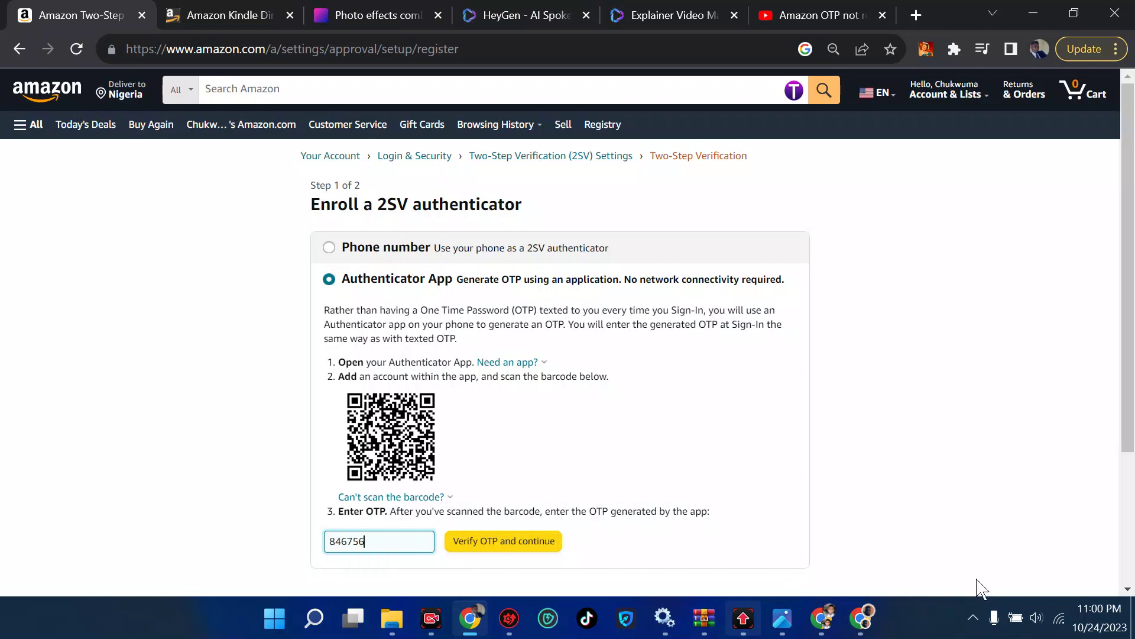
pyautogui.click(494, 550)
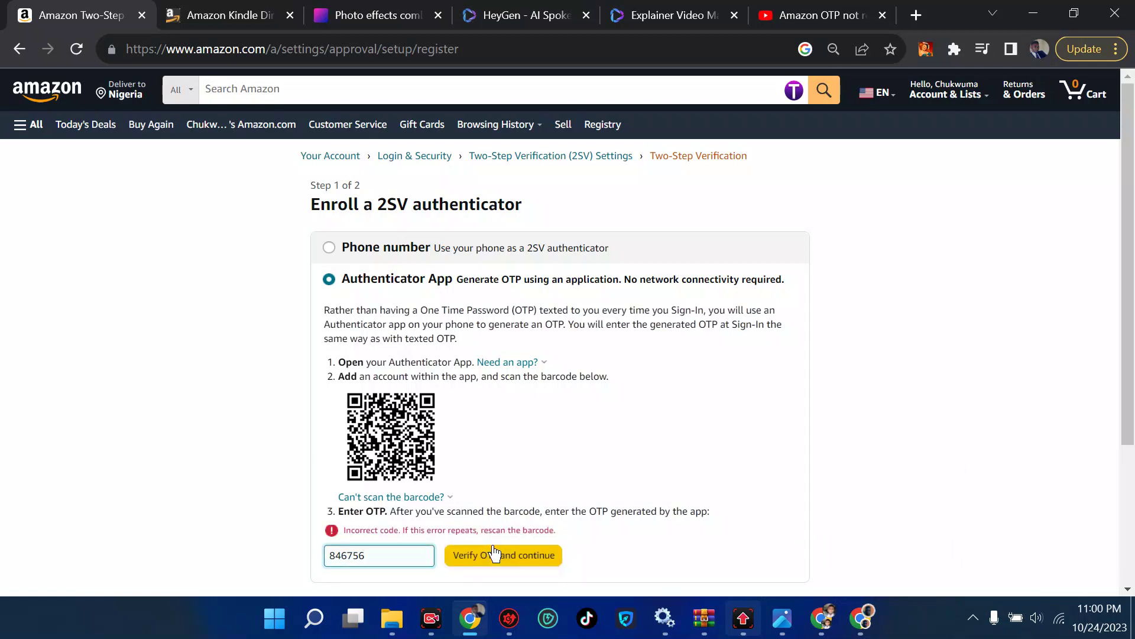
pyautogui.doubleClick(381, 551)
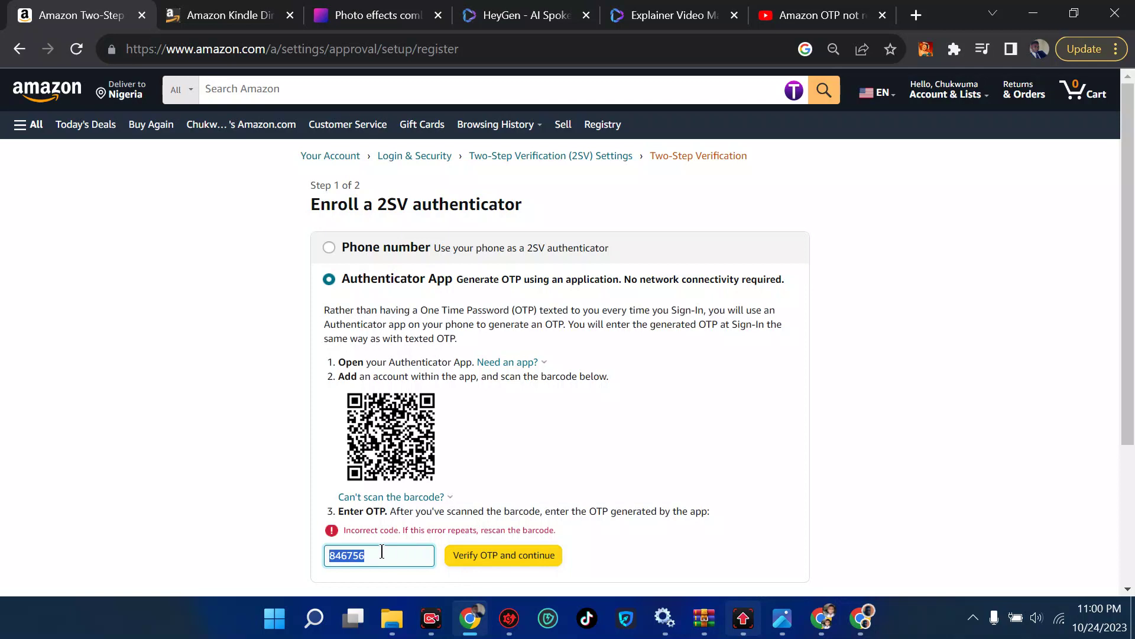
pyautogui.click(477, 553)
pyautogui.doubleClick(369, 560)
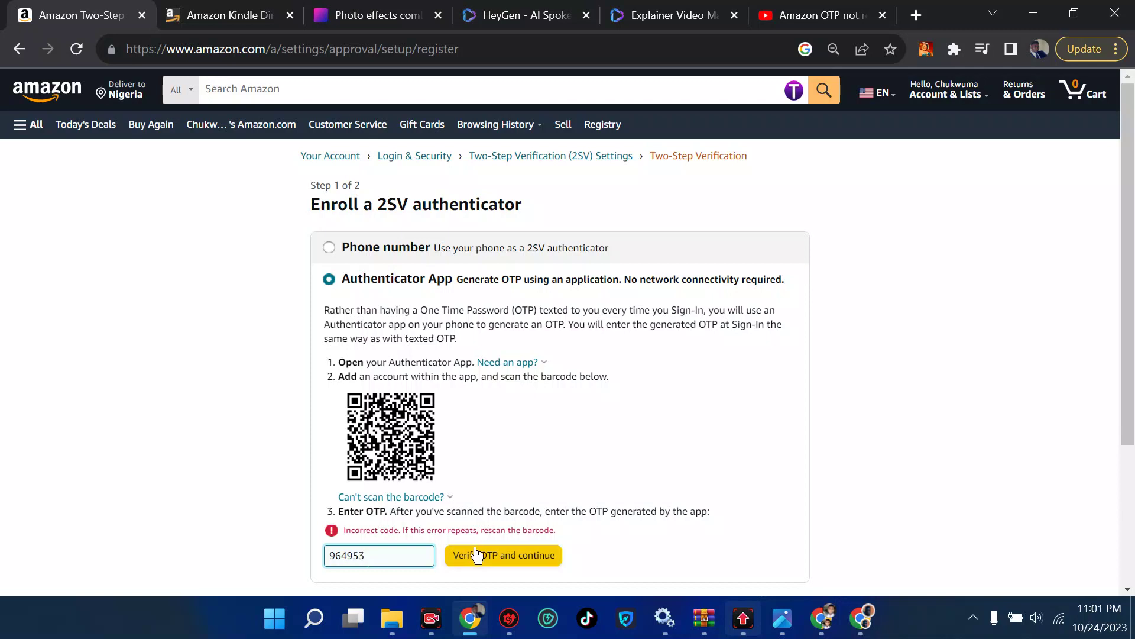
pyautogui.click(475, 556)
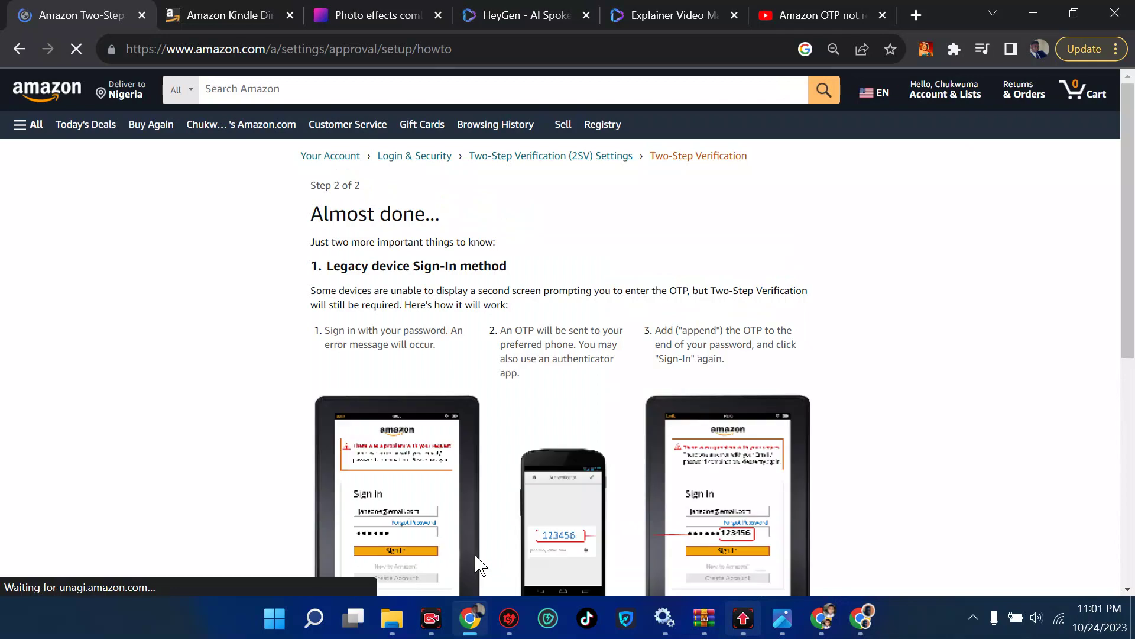
# - Confirm 'Got it. Turn on Two-Step Verification' on the Almost done page
pyautogui.scroll(-5, 477, 565)
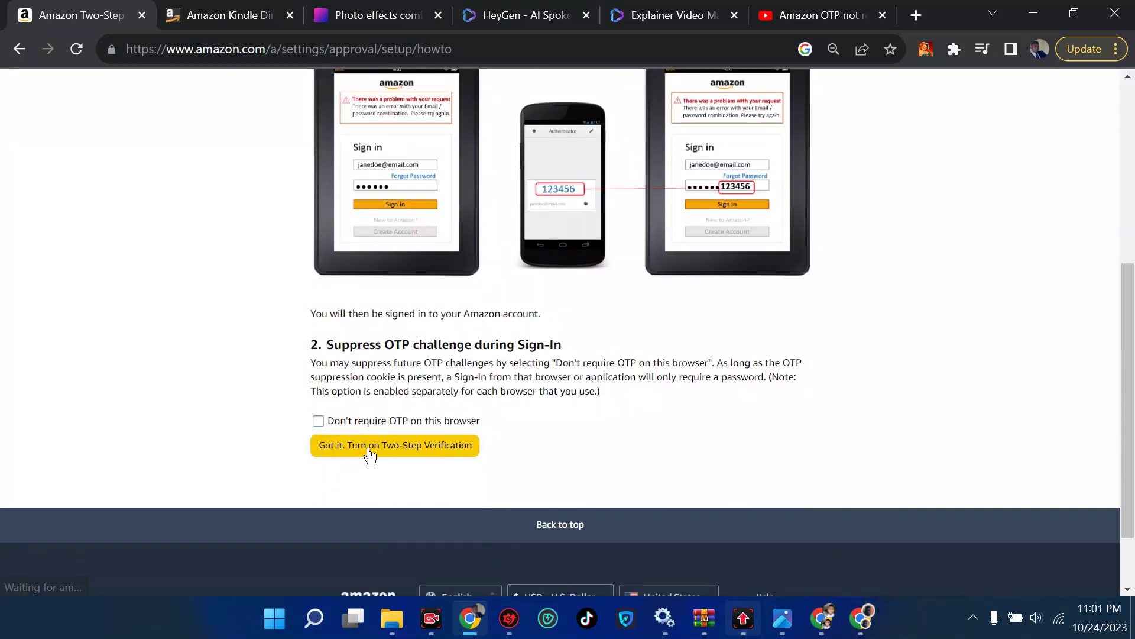
pyautogui.click(369, 451)
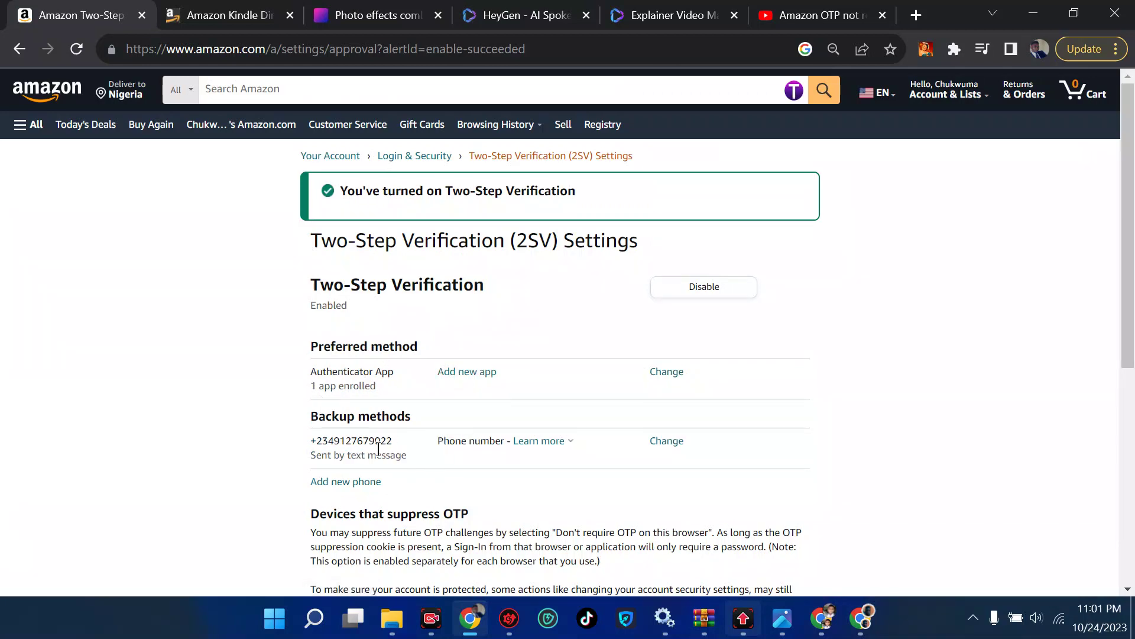
pyautogui.moveTo(528, 444)
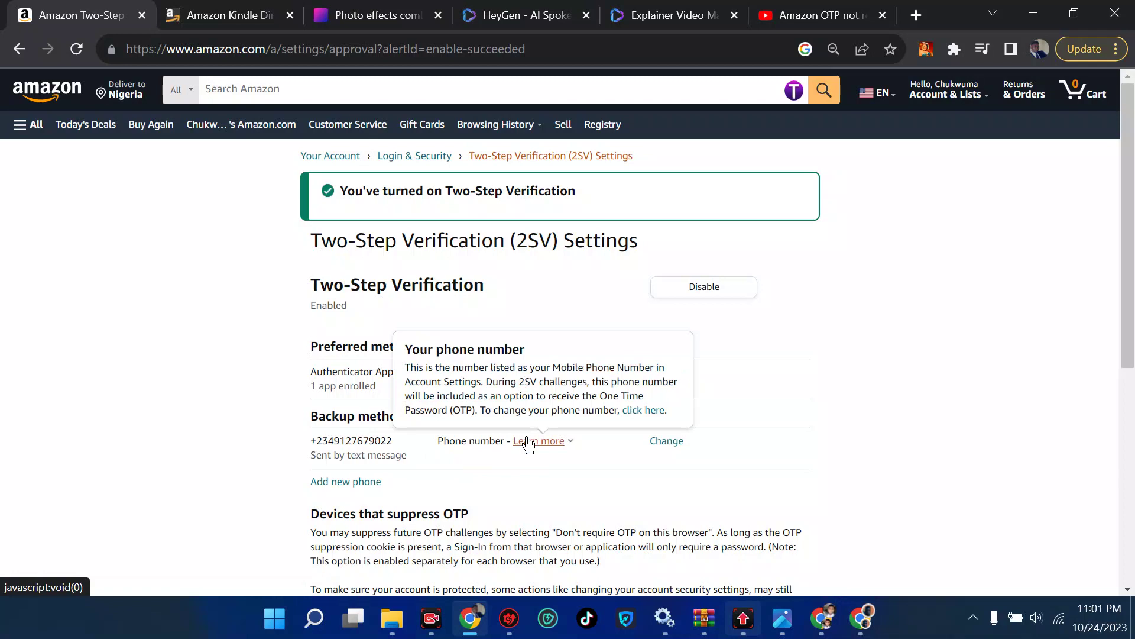
pyautogui.click(432, 157)
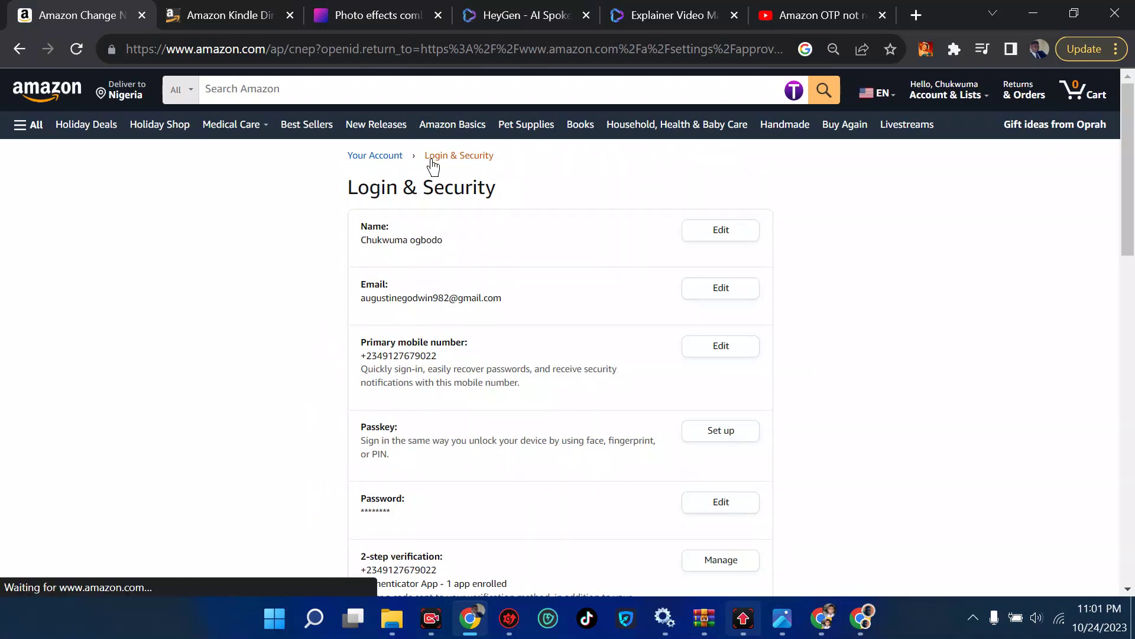
pyautogui.scroll(-1, 517, 368)
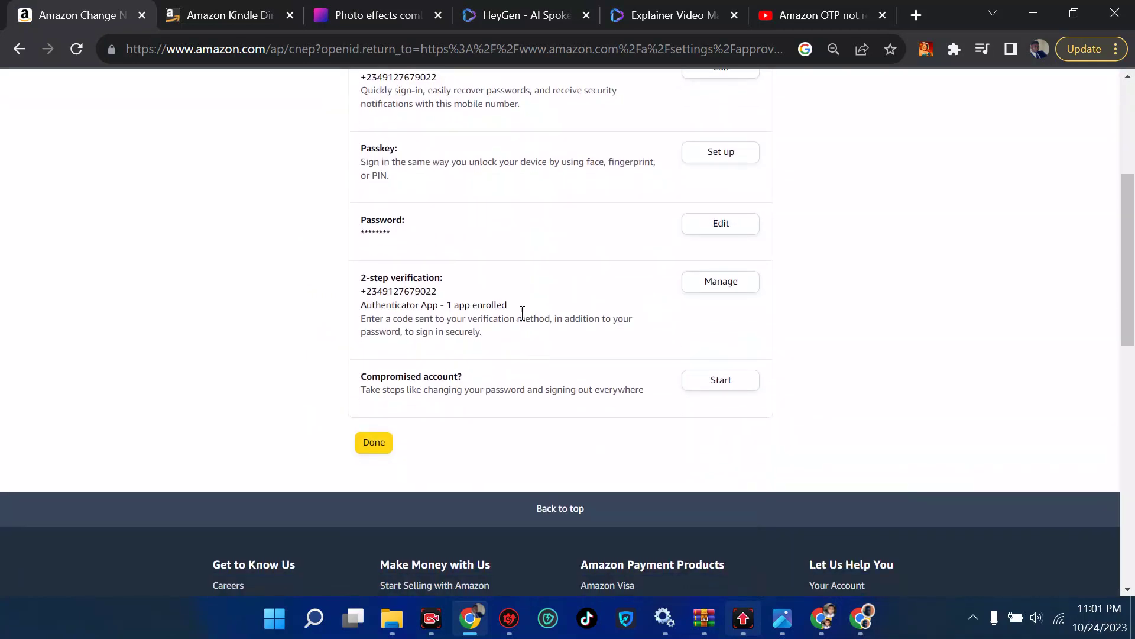
pyautogui.click(712, 291)
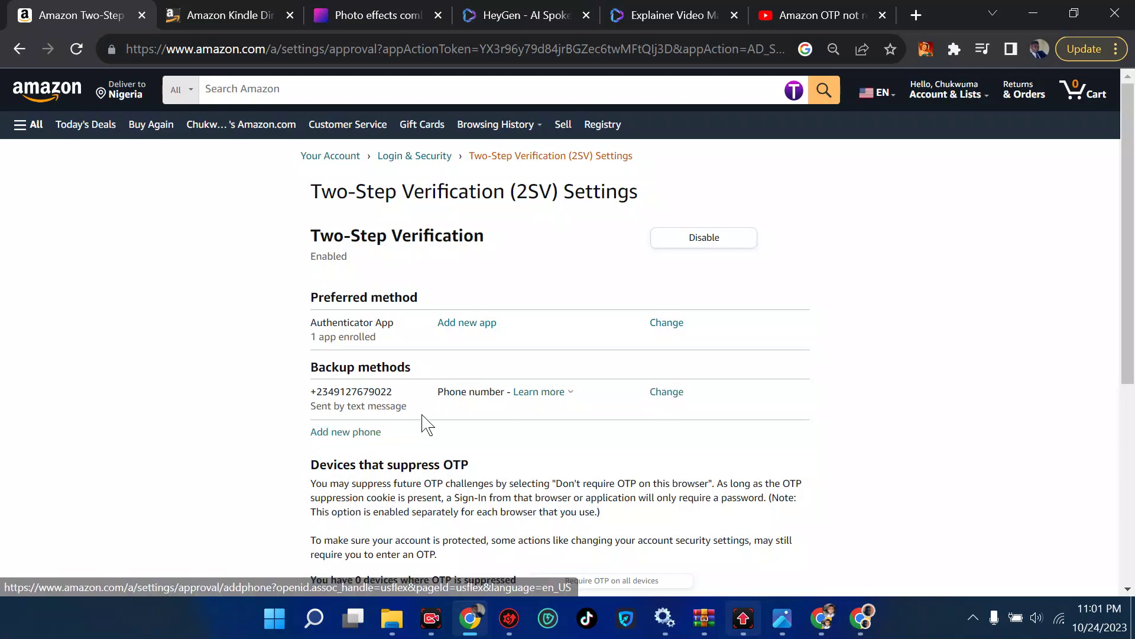
# - Abandon the backup phone change, reopen Two-Step Verification settings, and choose Change beside Preferred method
pyautogui.click(667, 392)
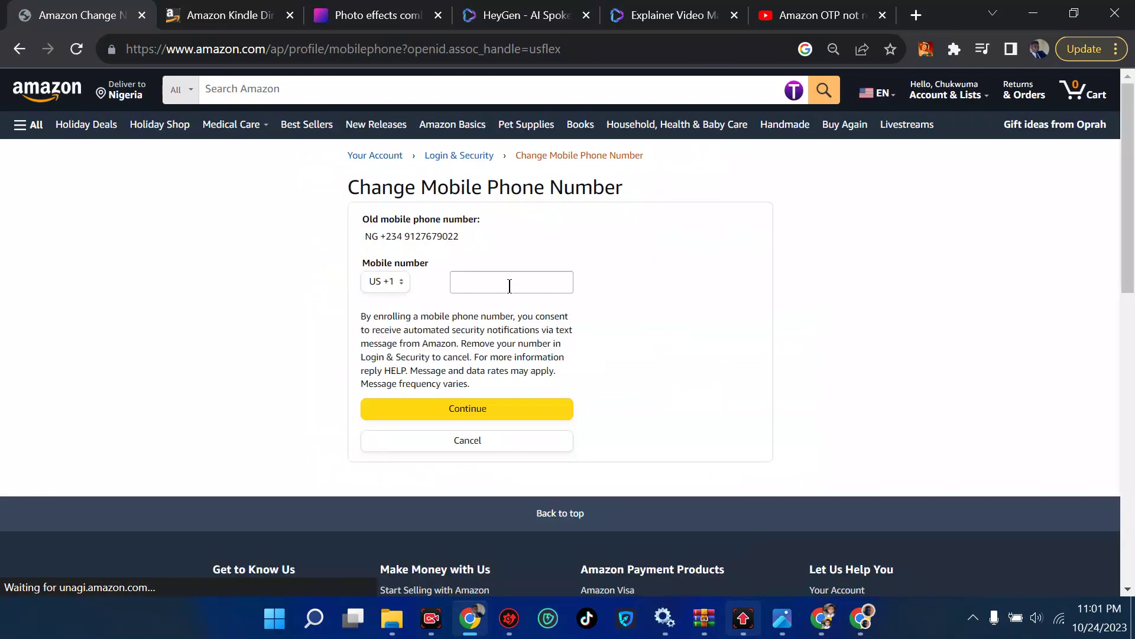
pyautogui.click(446, 158)
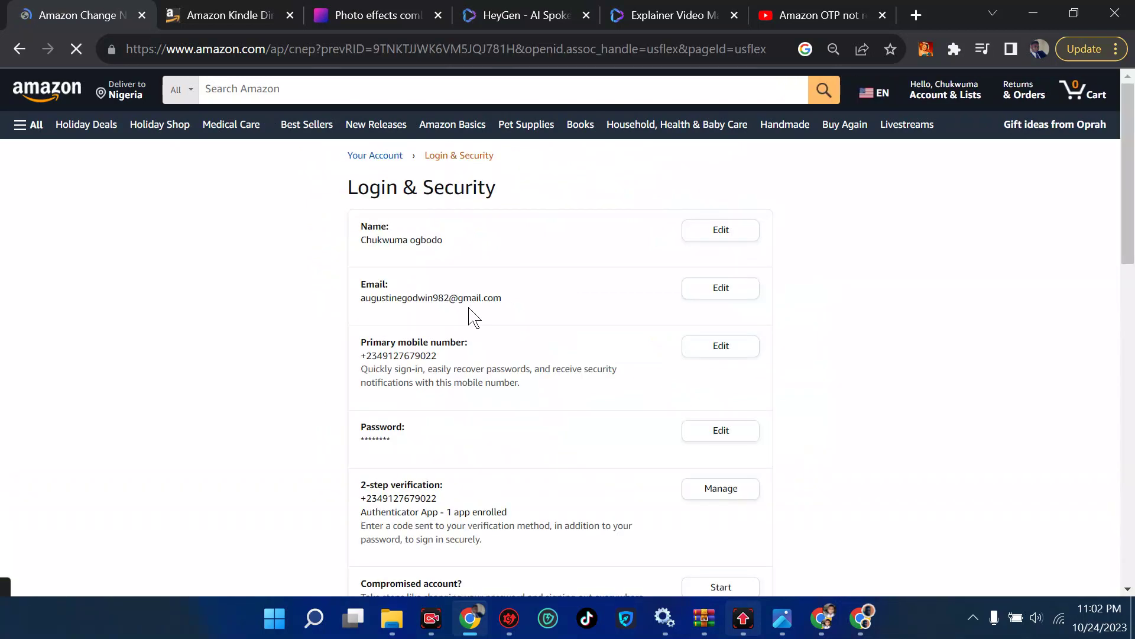
pyautogui.scroll(-3, 469, 317)
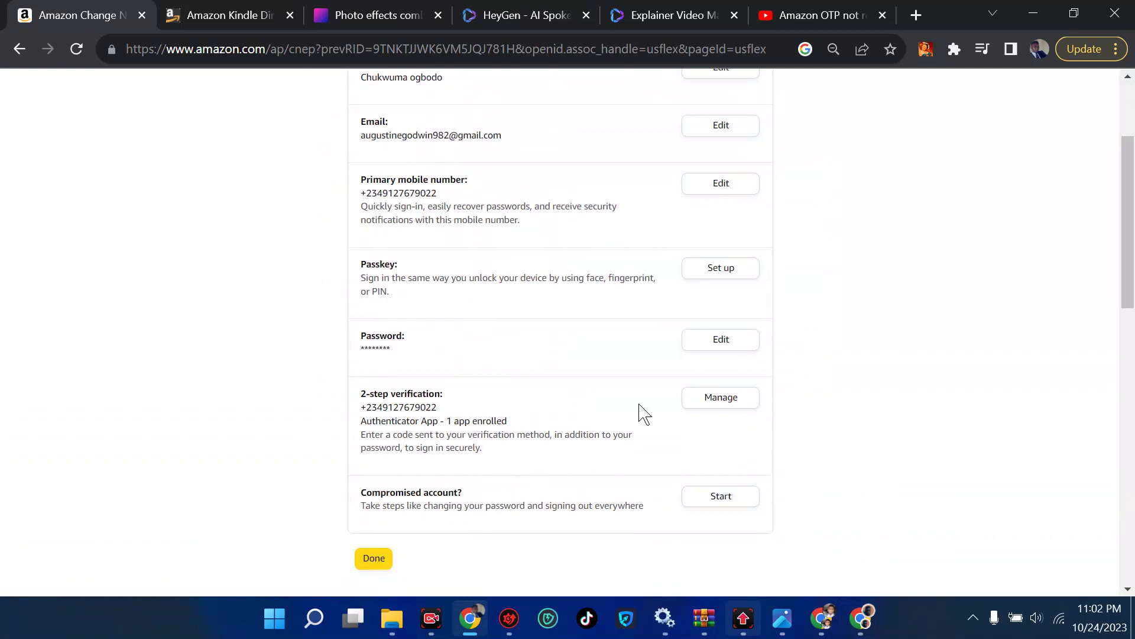
pyautogui.click(713, 401)
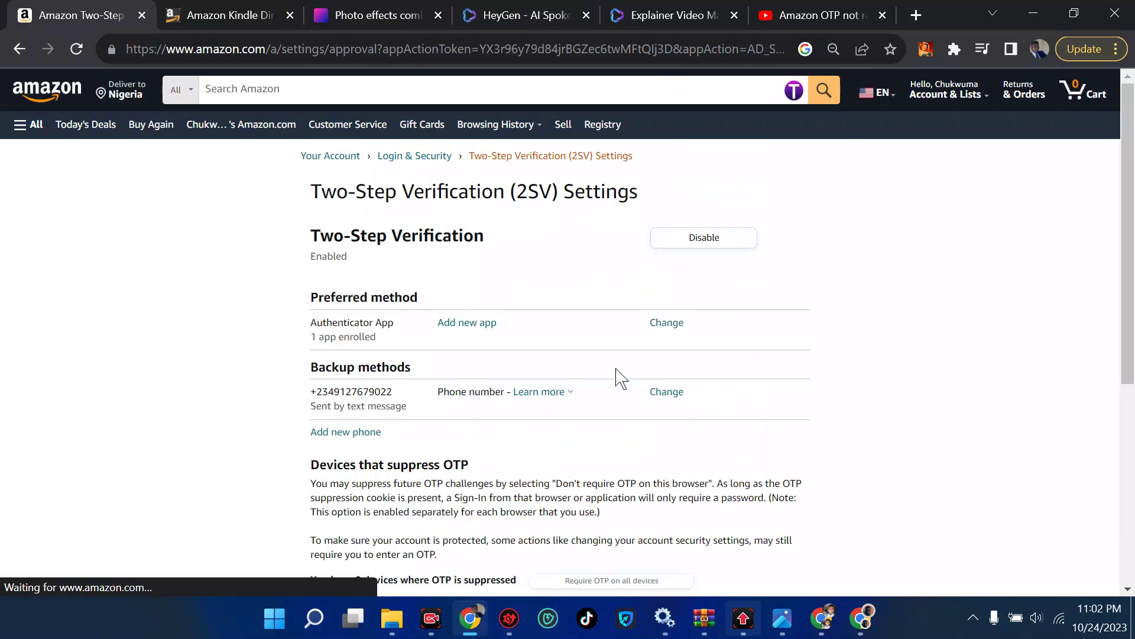
pyautogui.scroll(-5, 617, 378)
pyautogui.scroll(3, 351, 370)
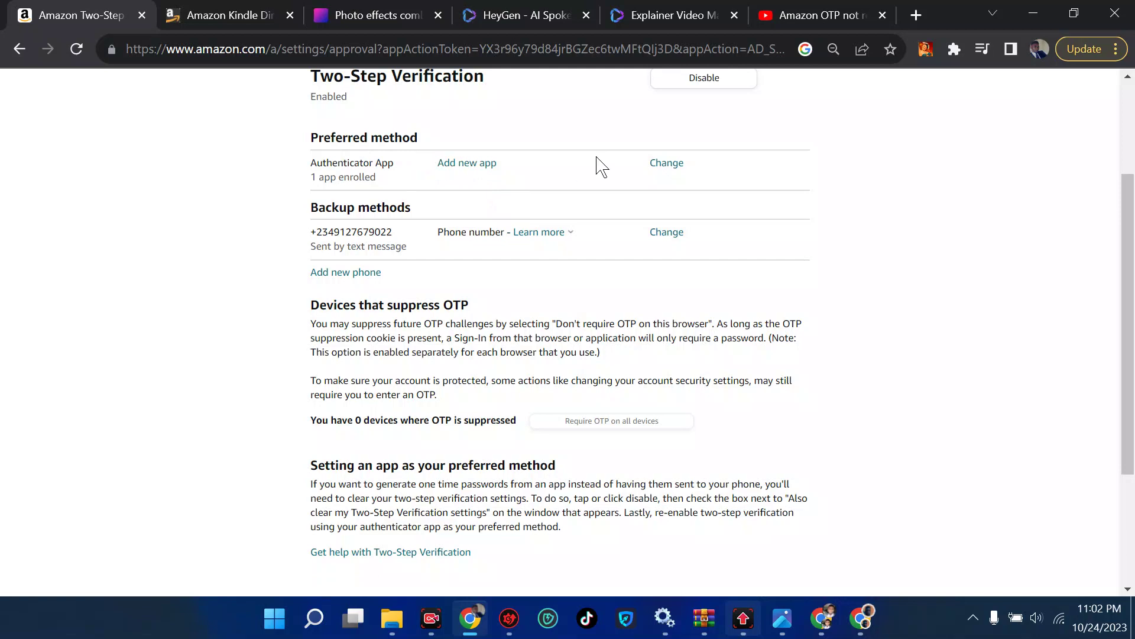
pyautogui.click(666, 164)
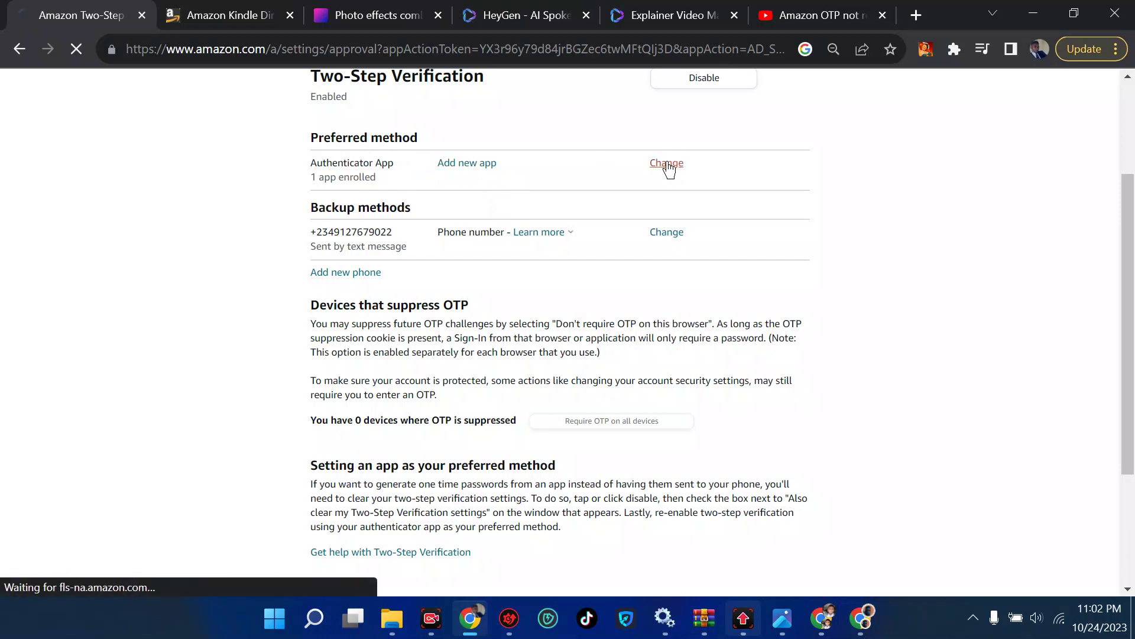